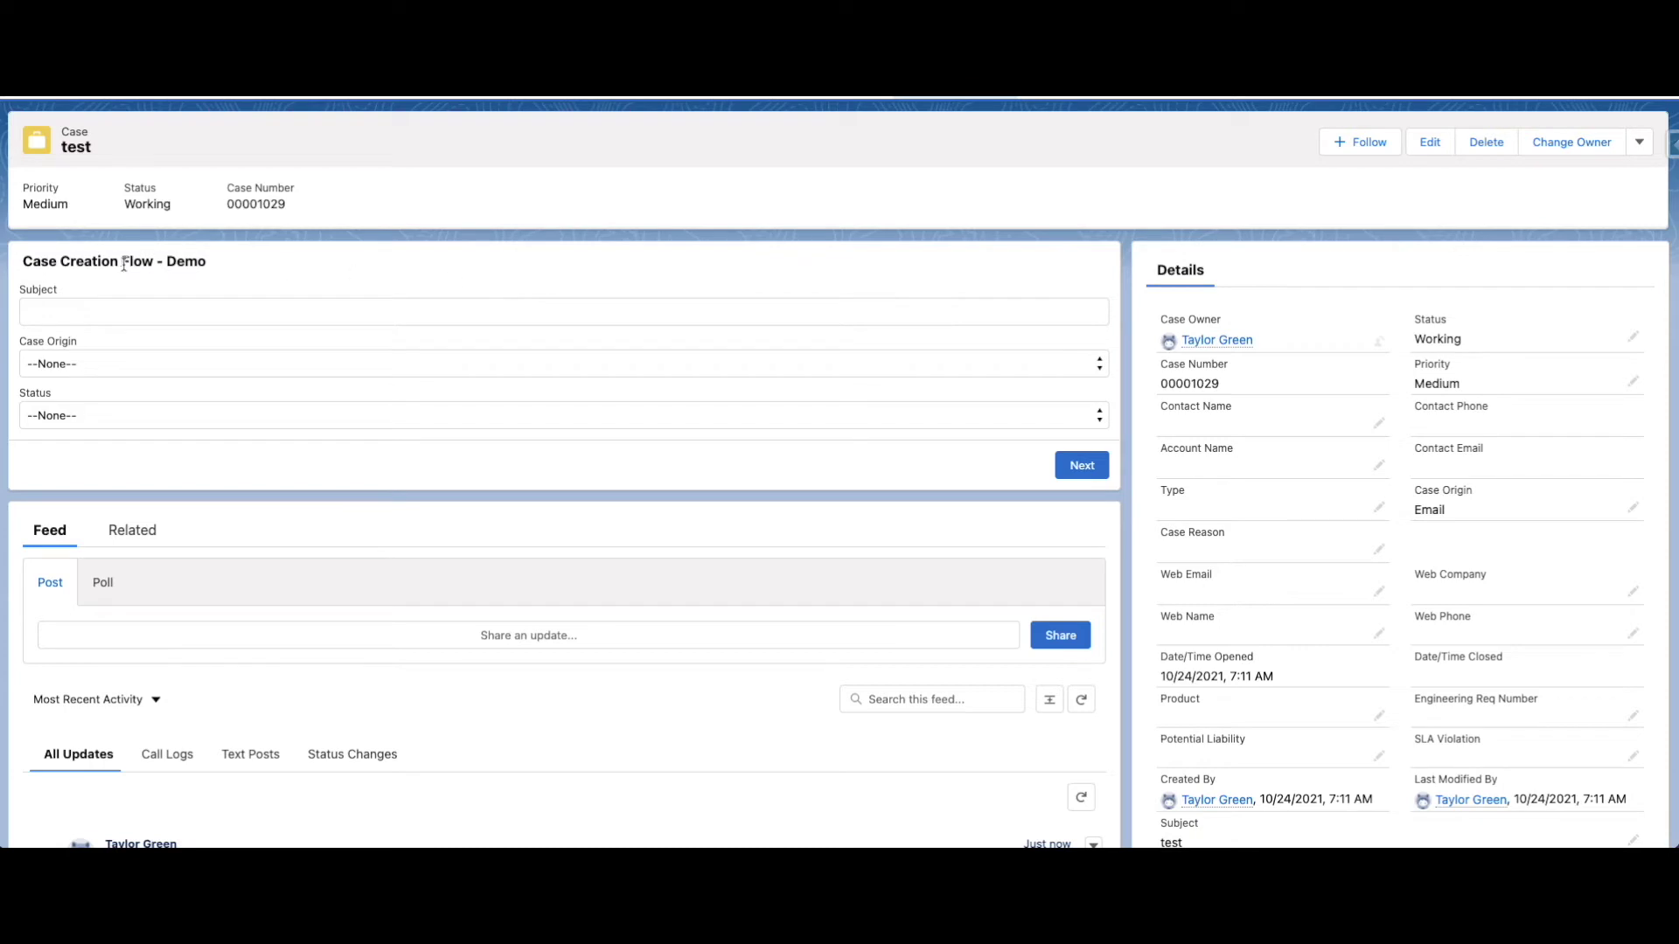
- Highlight the case form's field labels and click into its Subject field
drag(33, 256, 371, 393)
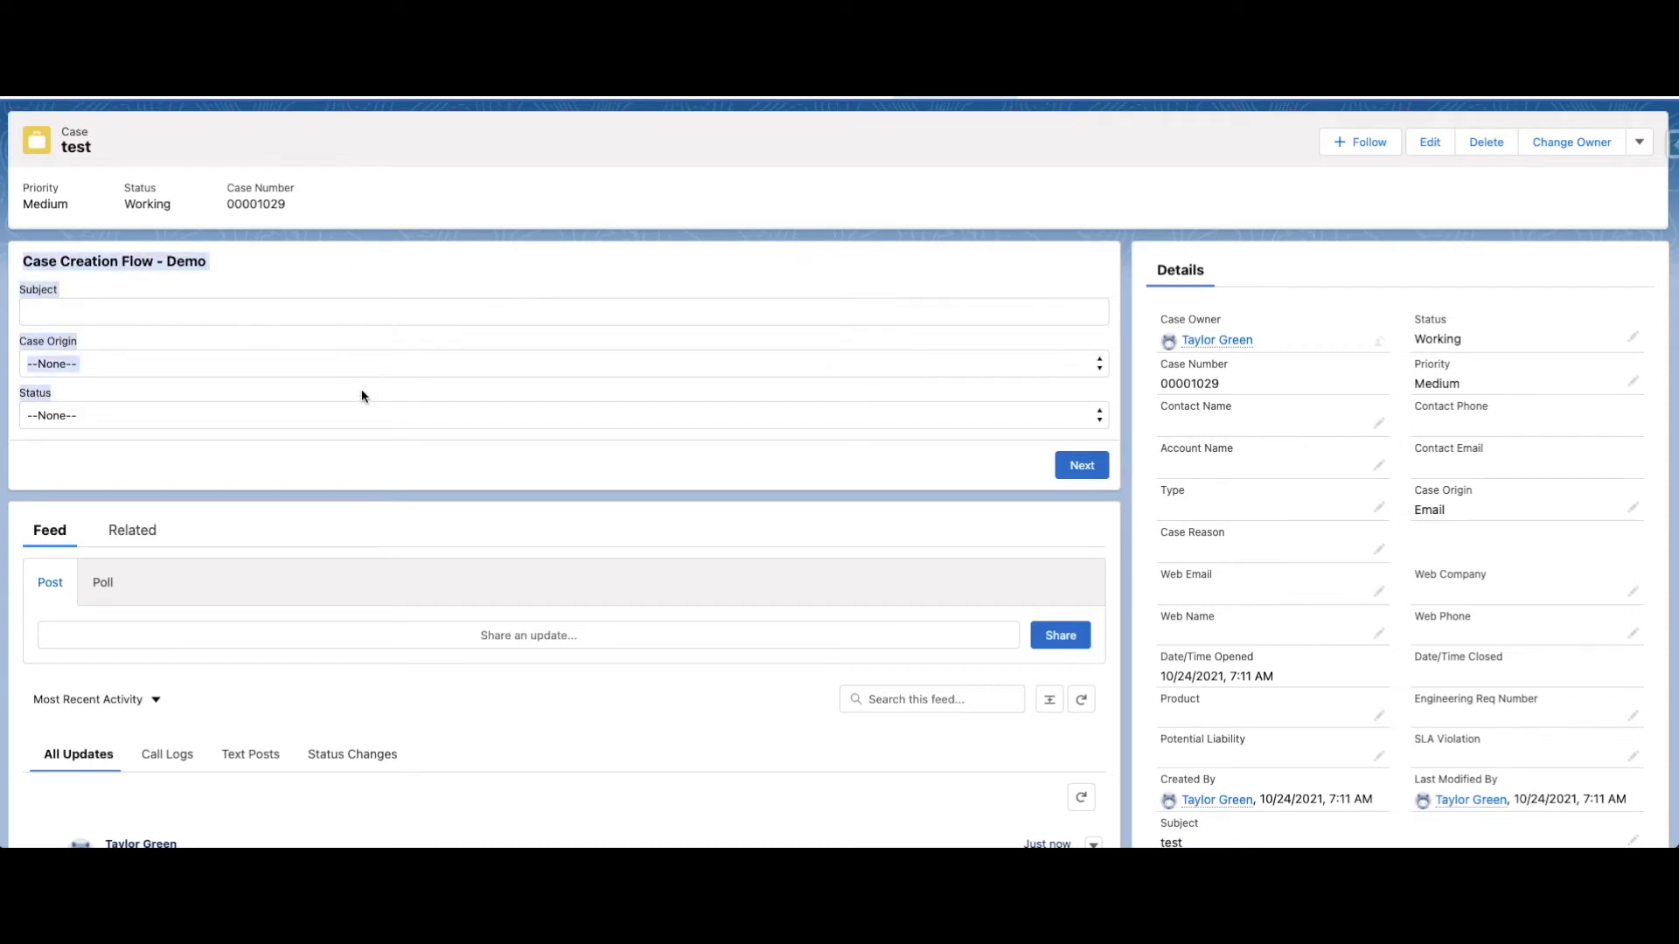
click(309, 315)
click(282, 275)
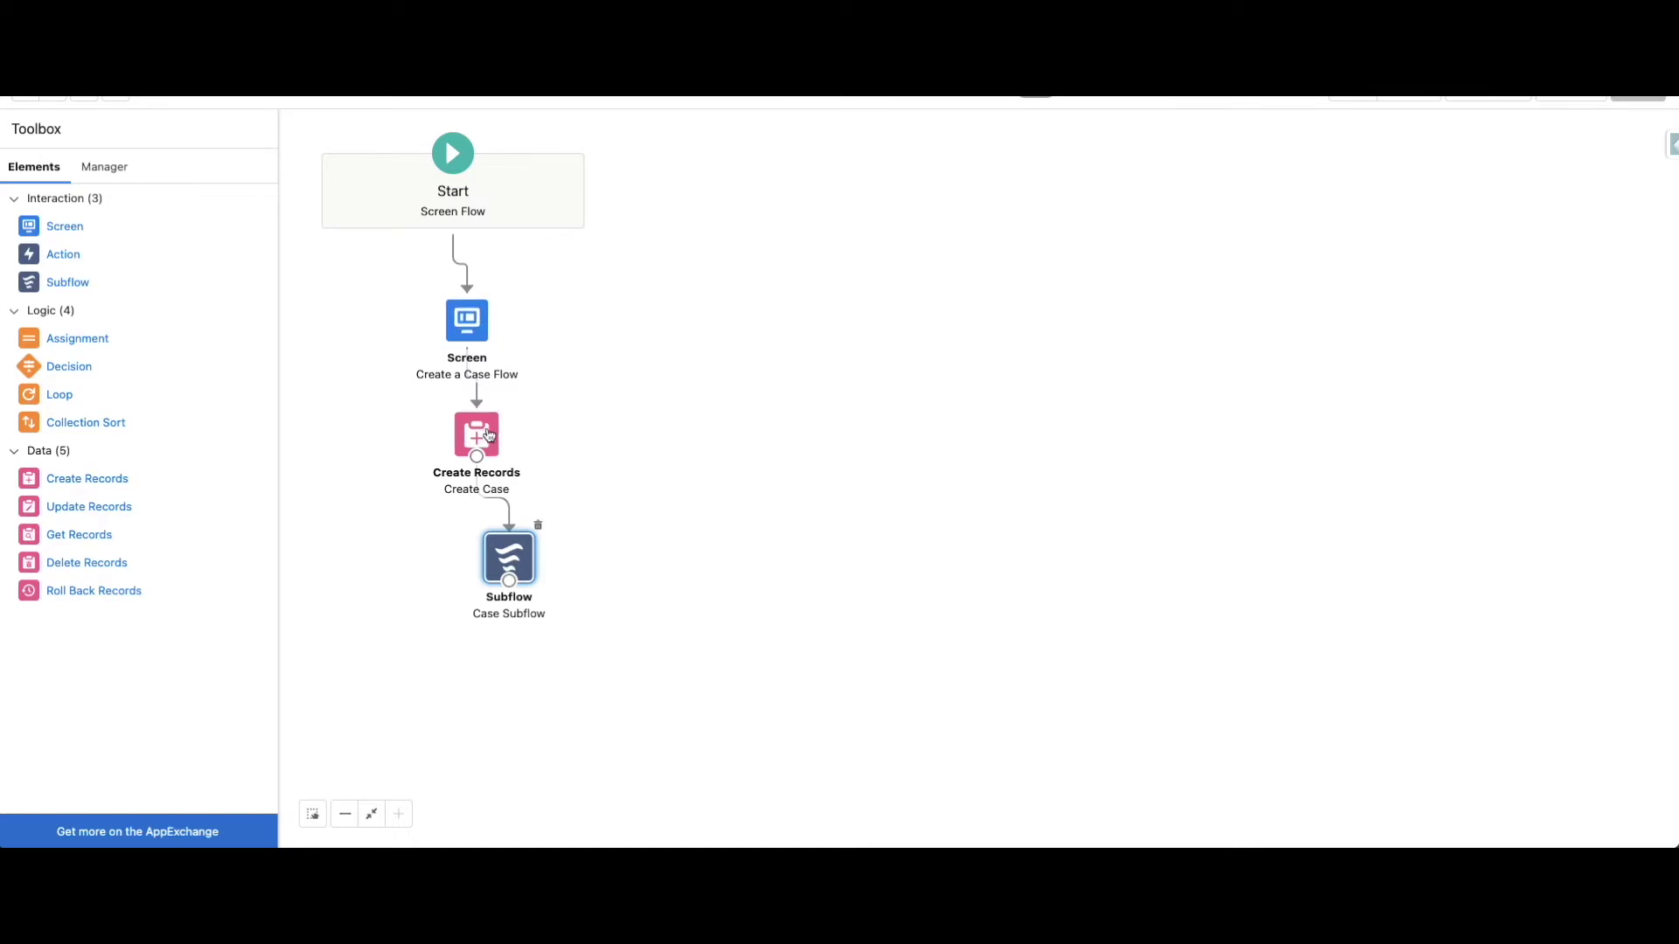
double_click(471, 320)
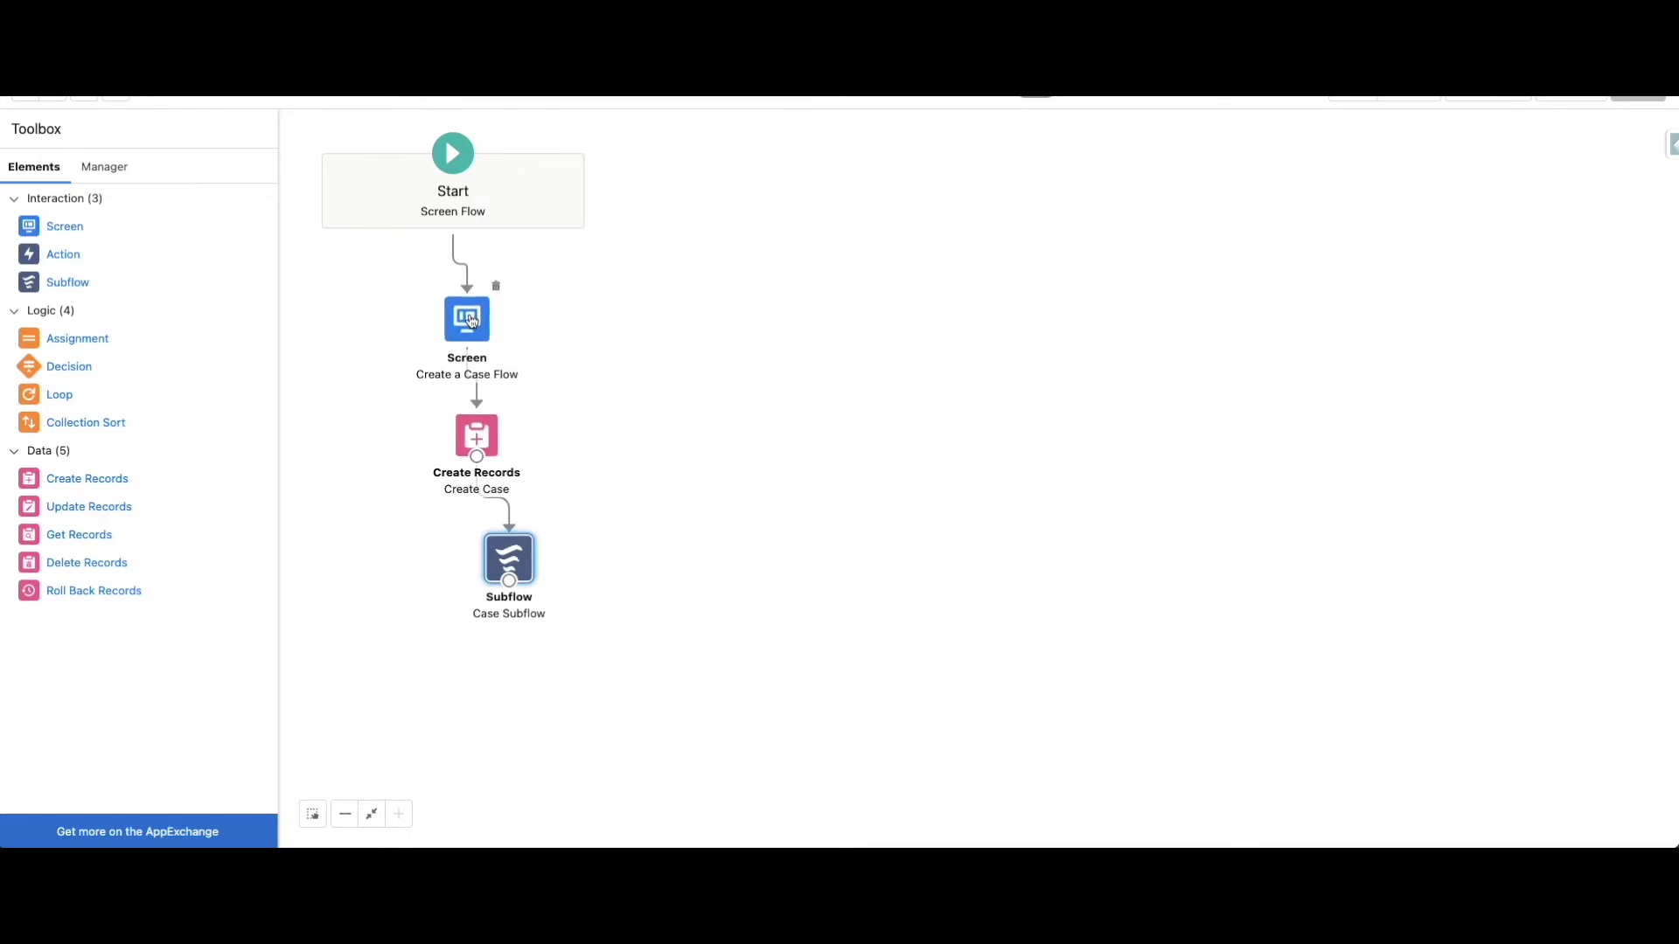
click(637, 281)
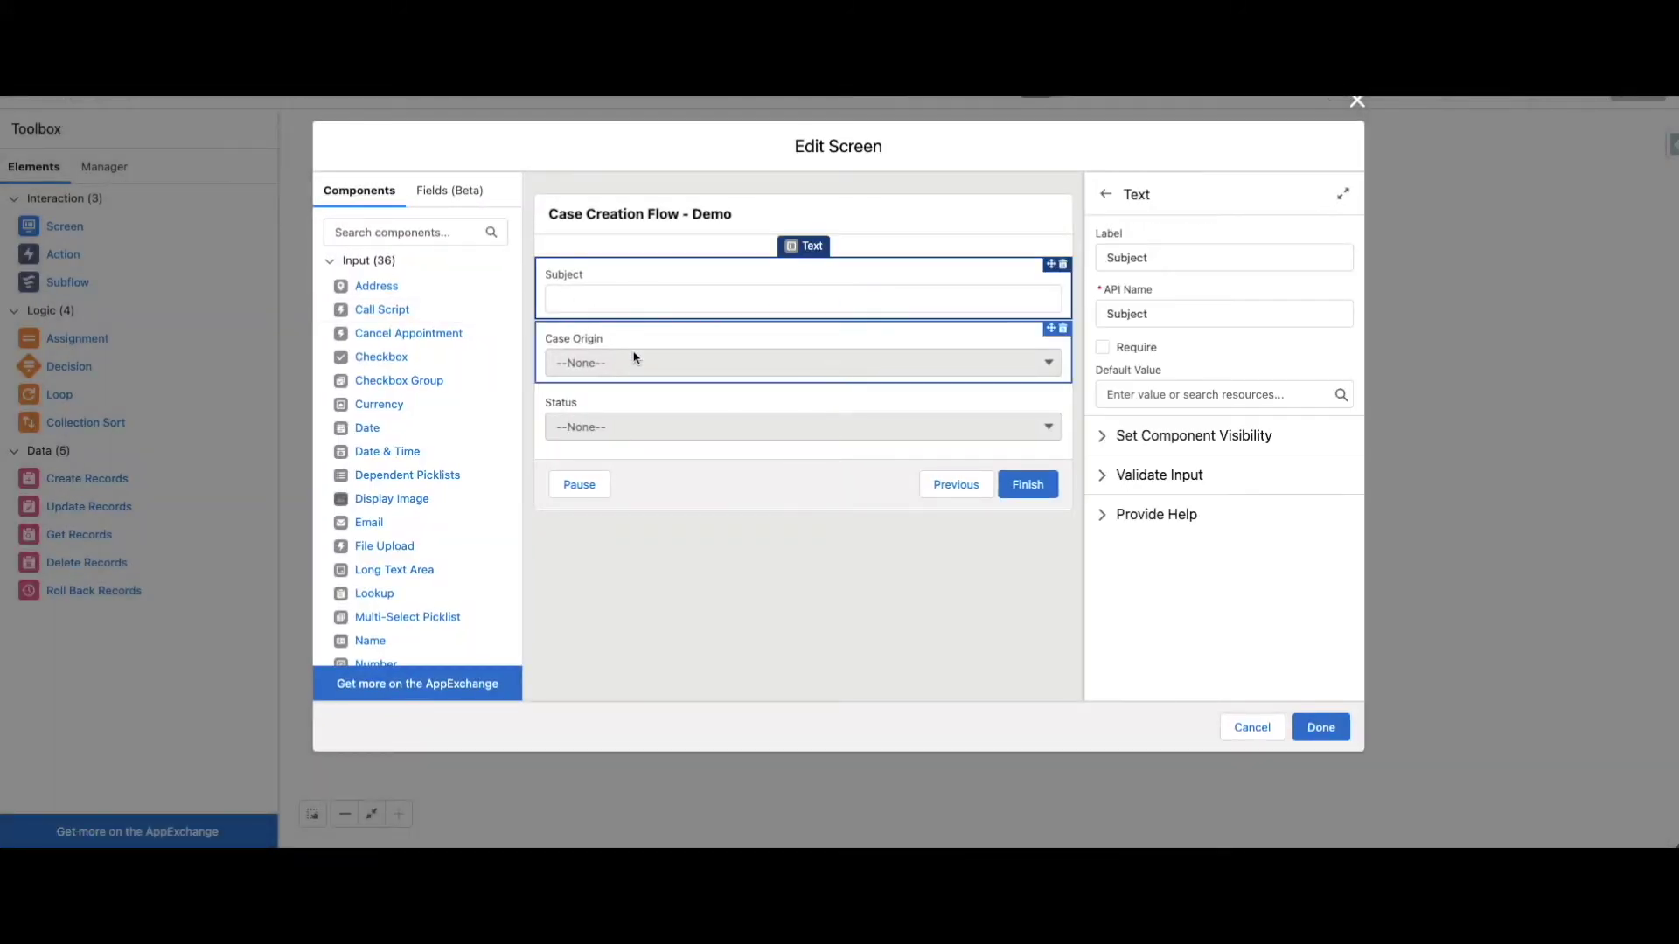
click(635, 355)
scroll(1115, 473, down, 1)
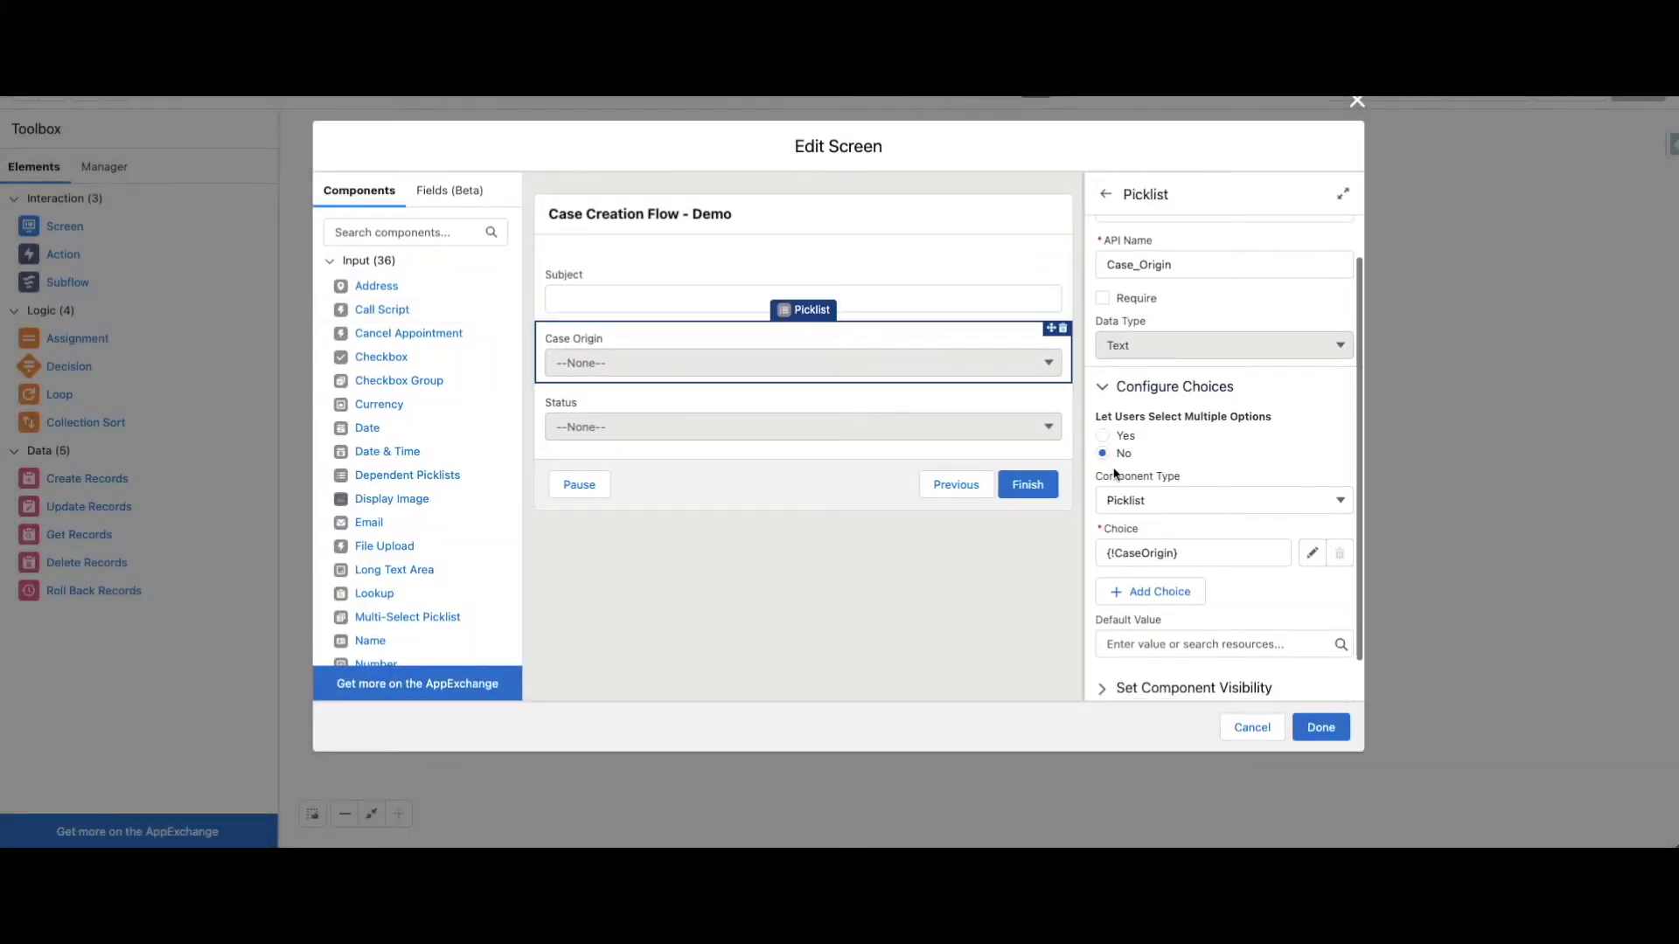
click(1188, 552)
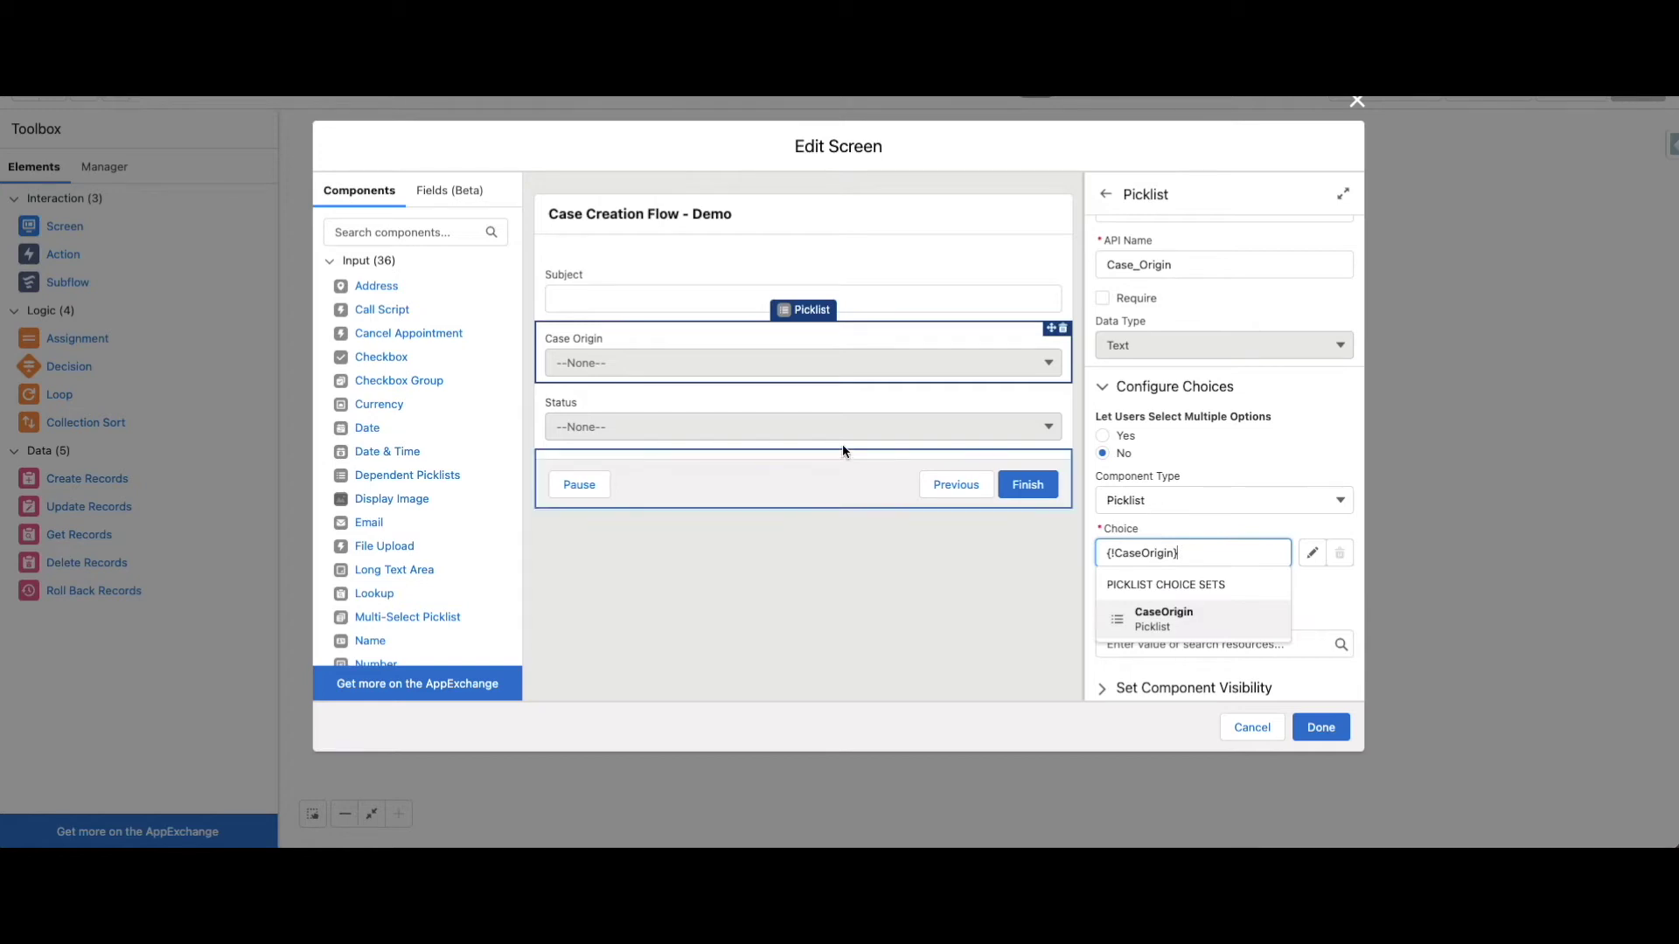
click(804, 426)
click(1166, 591)
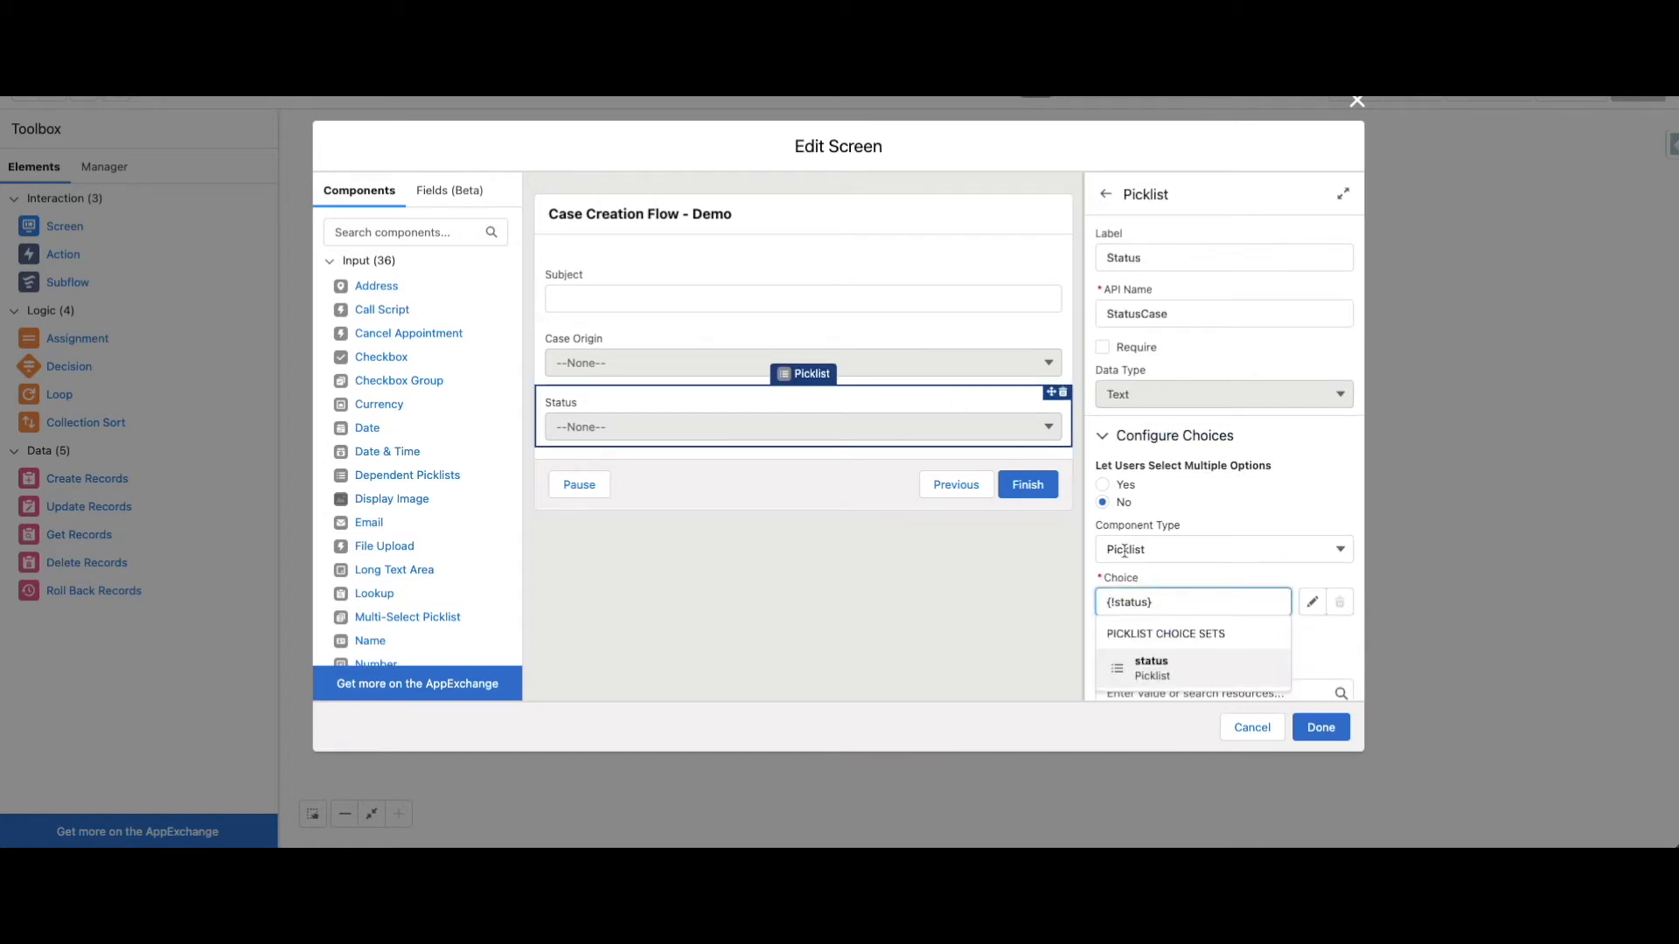
click(868, 349)
click(877, 295)
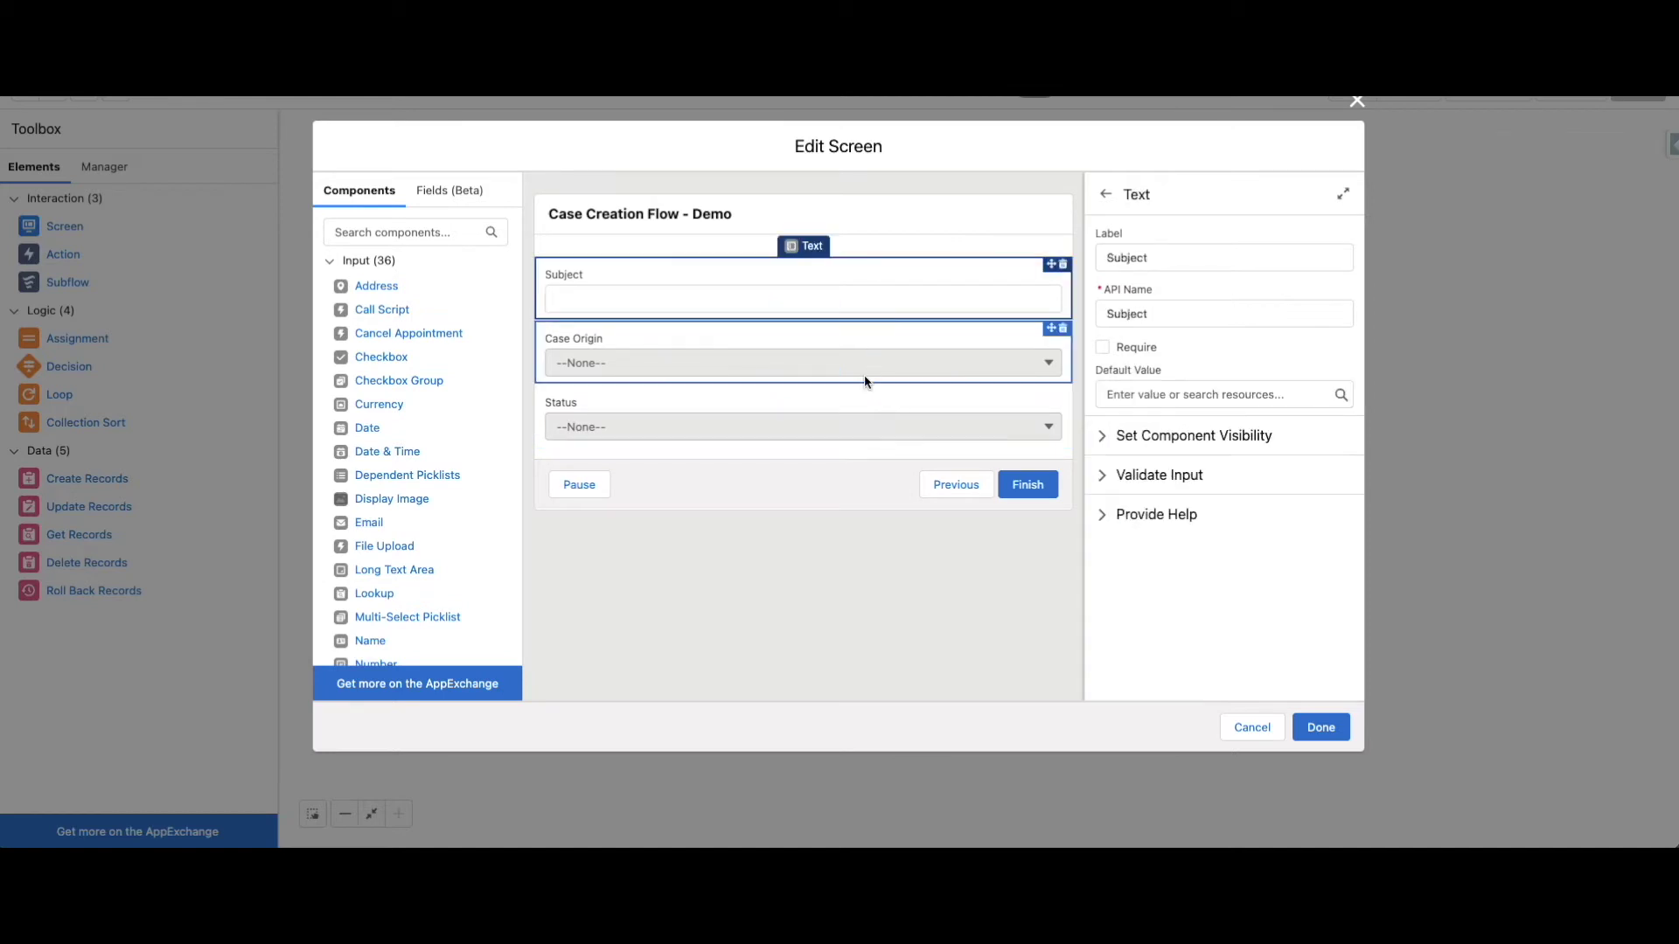
click(865, 372)
click(858, 424)
click(1321, 728)
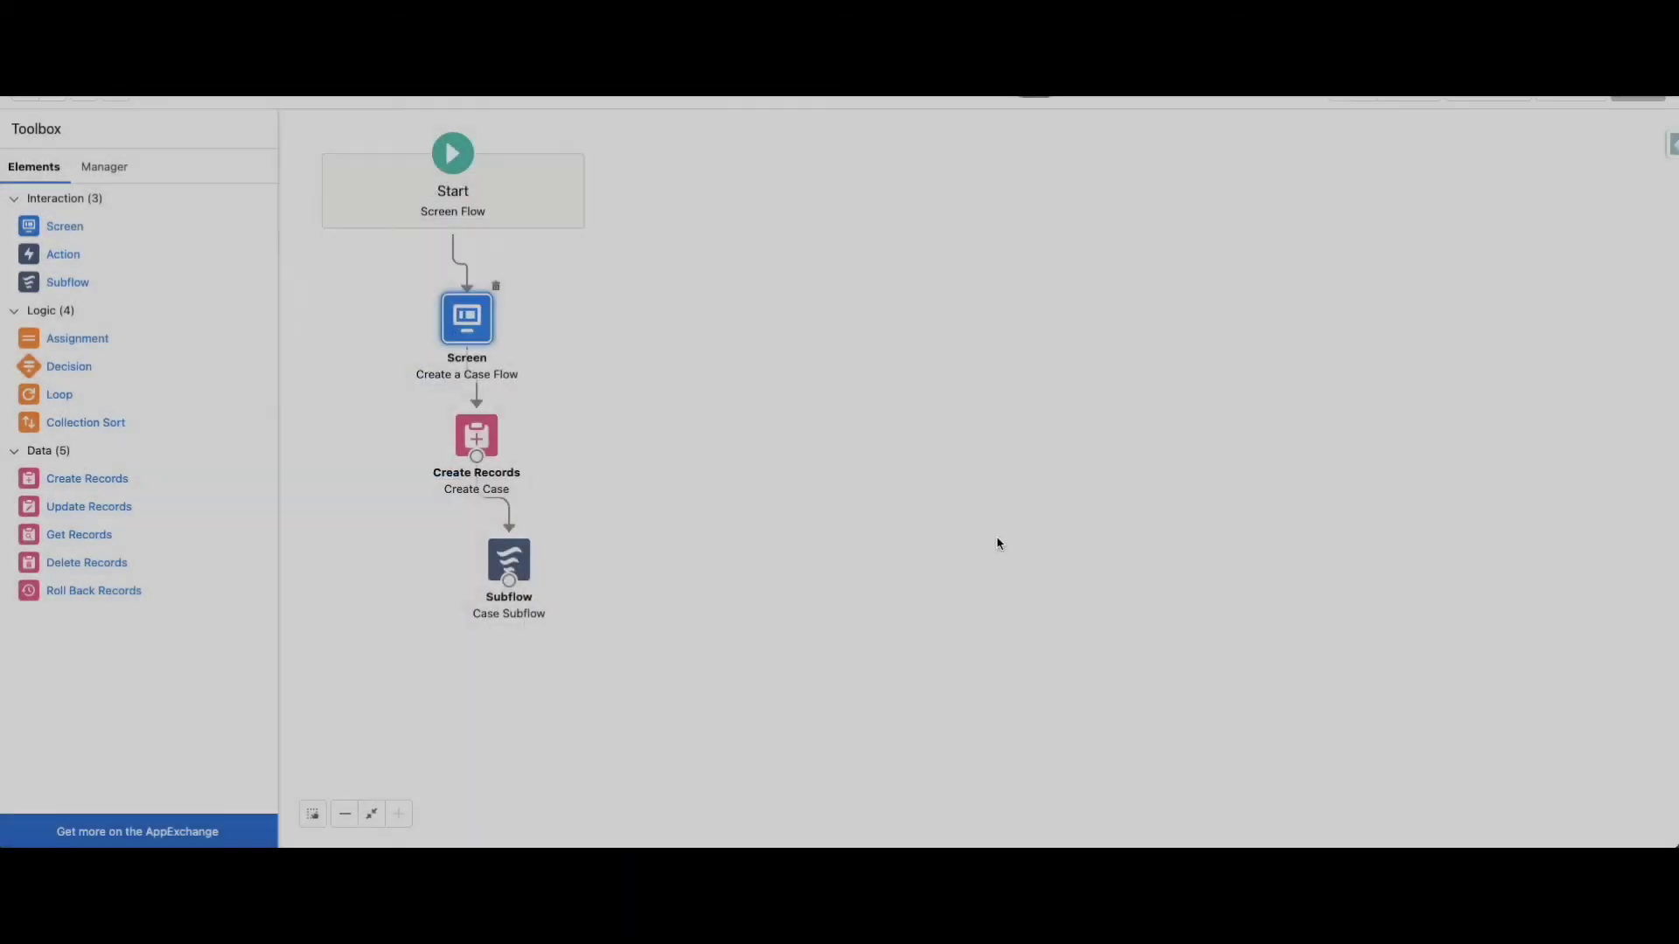
double_click(488, 426)
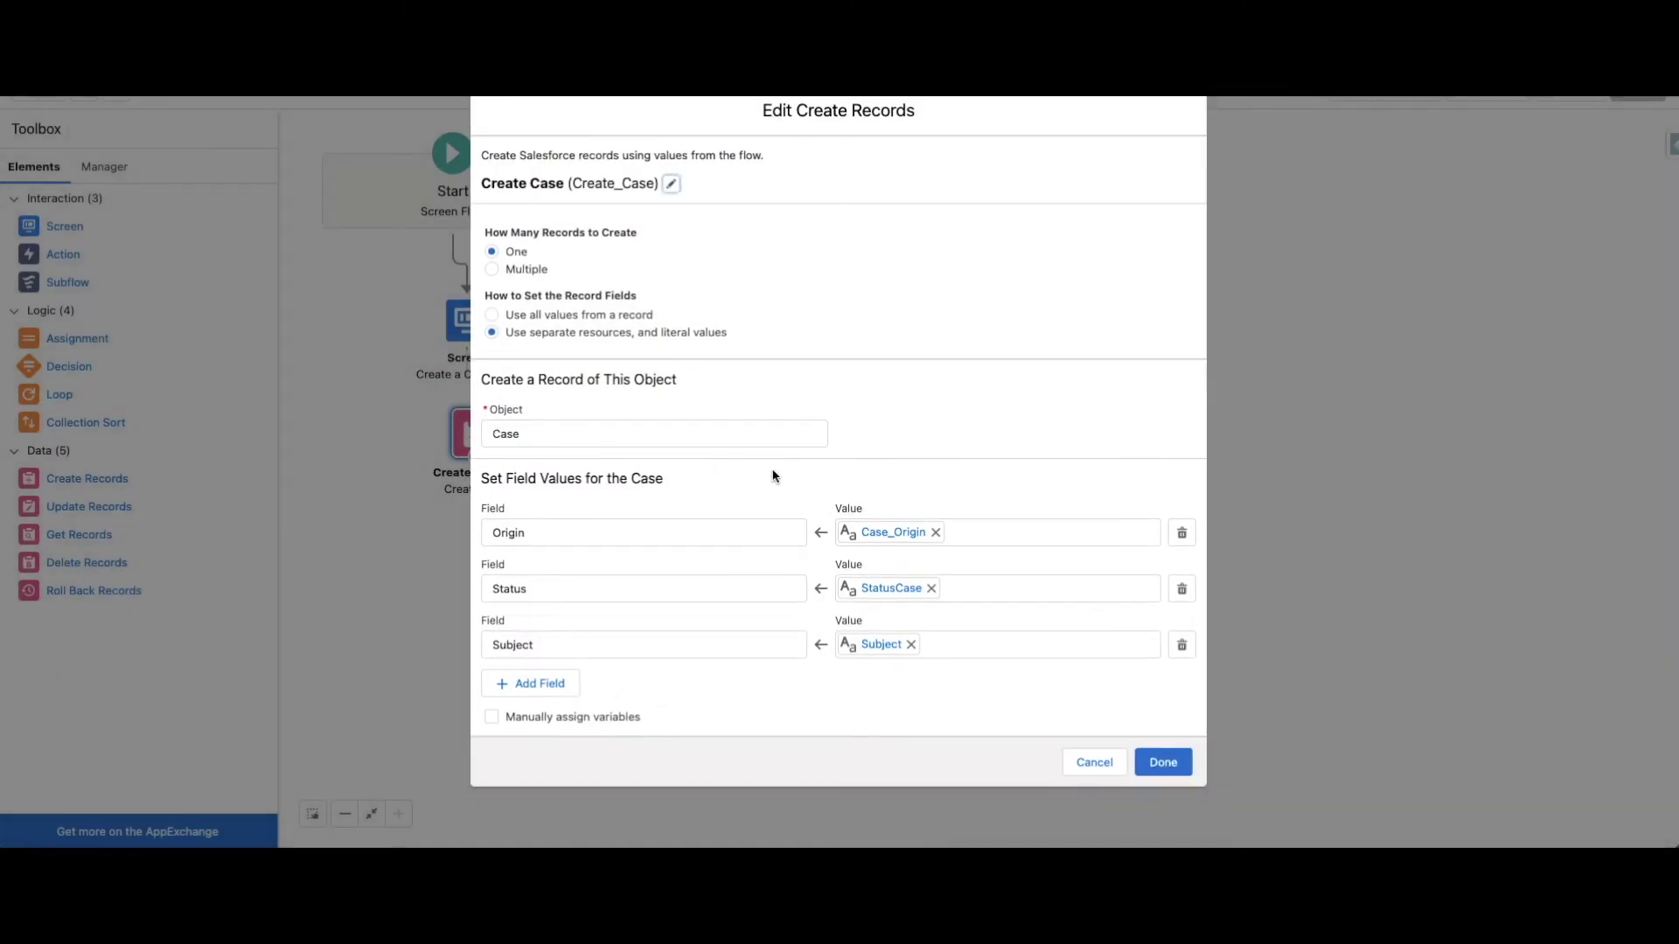
click(579, 528)
click(977, 540)
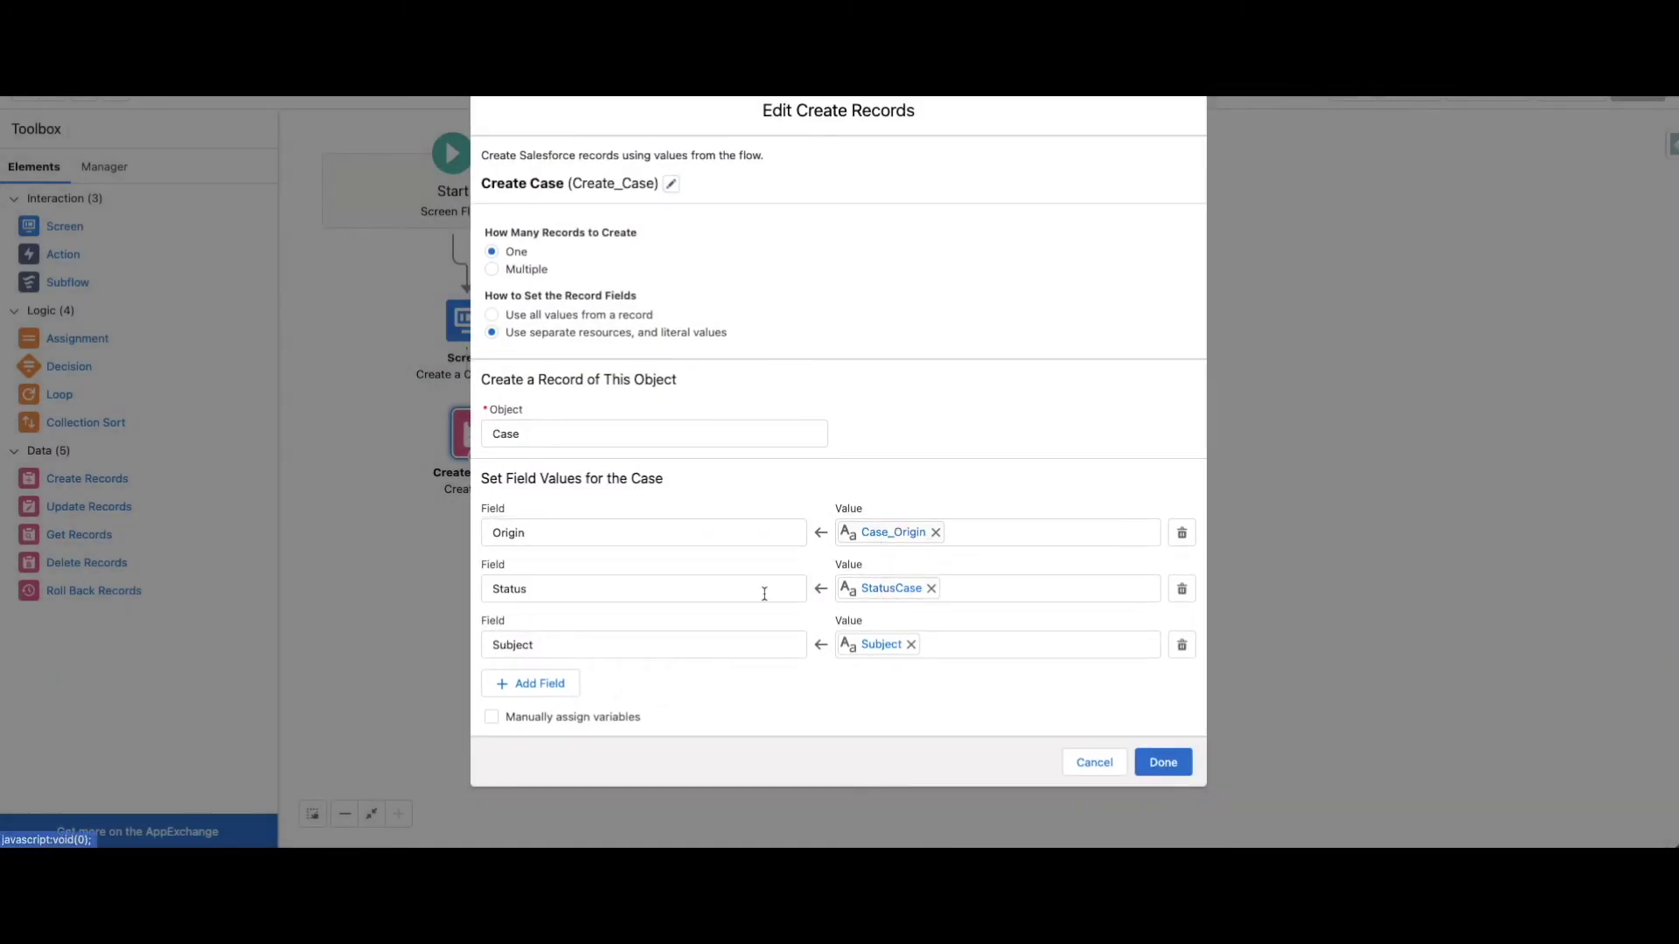
click(604, 586)
click(563, 569)
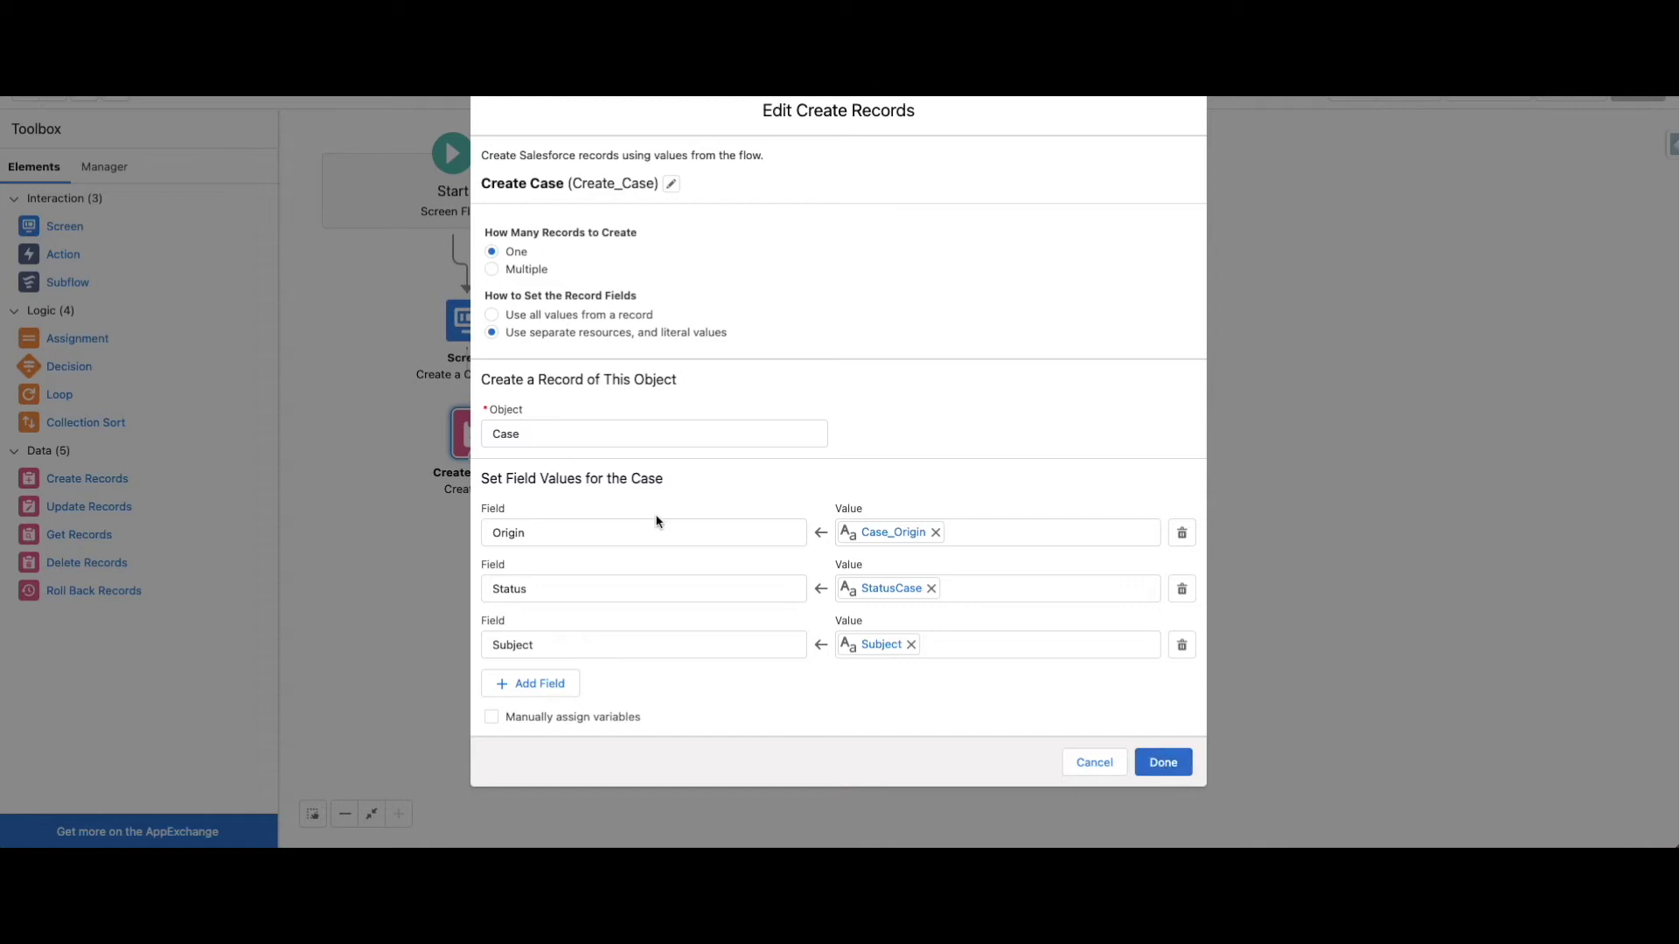
click(568, 437)
click(962, 412)
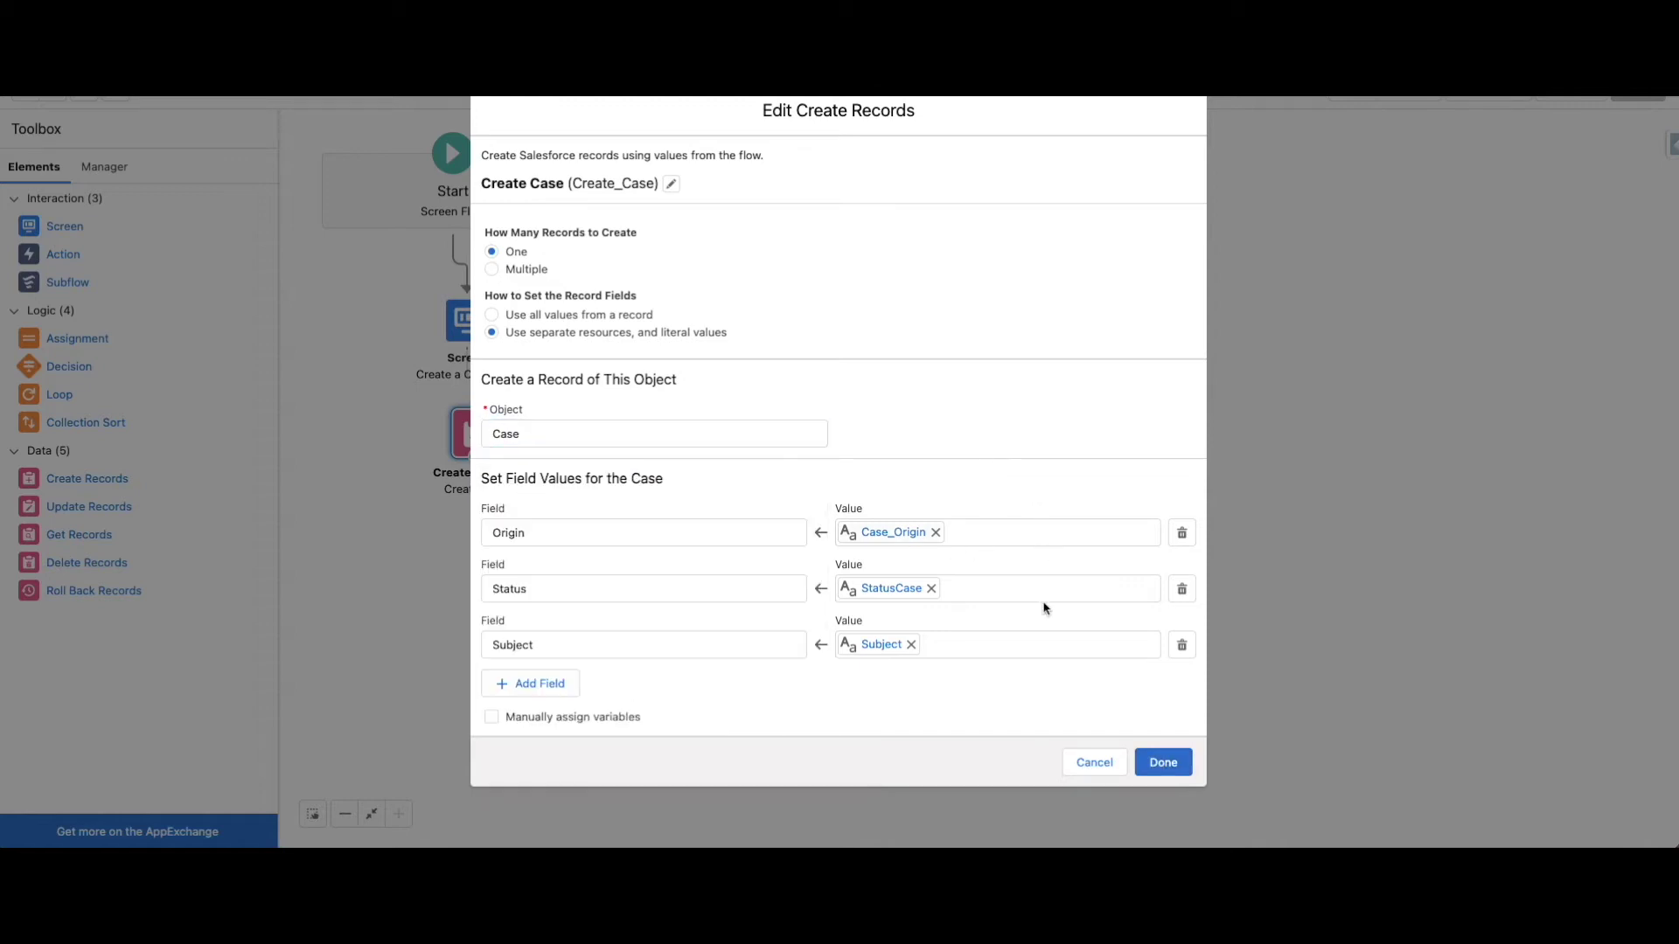
click(1084, 761)
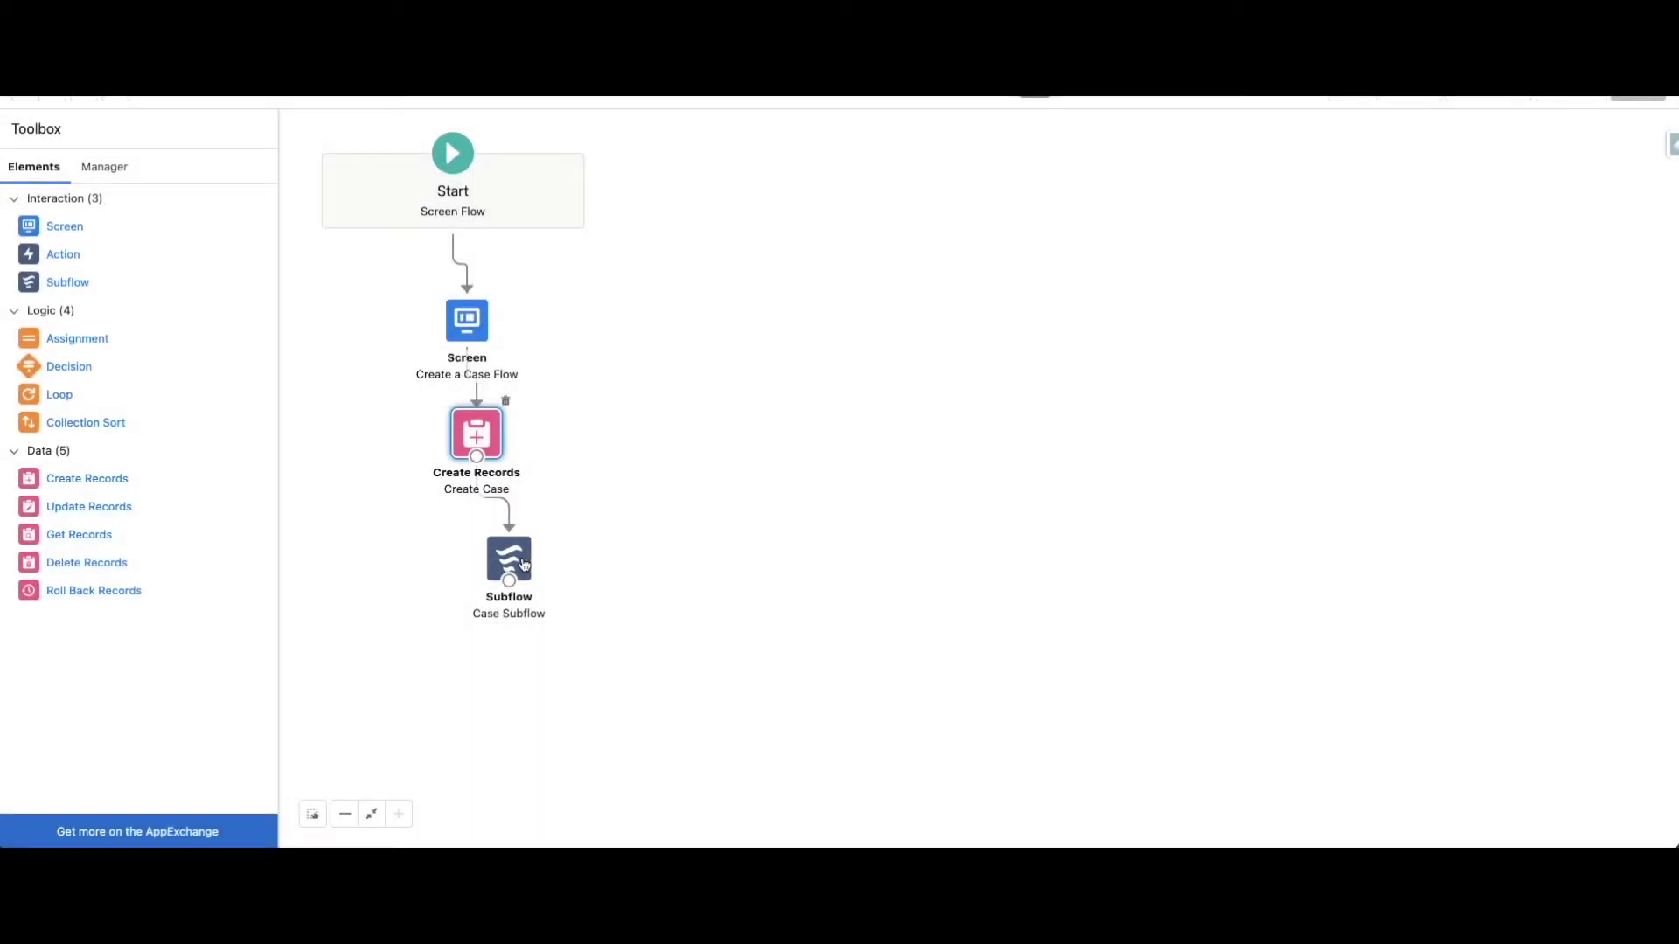
- Inspect the Case Subflow element's settings and its recordID input, then cancel without changes
double_click(516, 561)
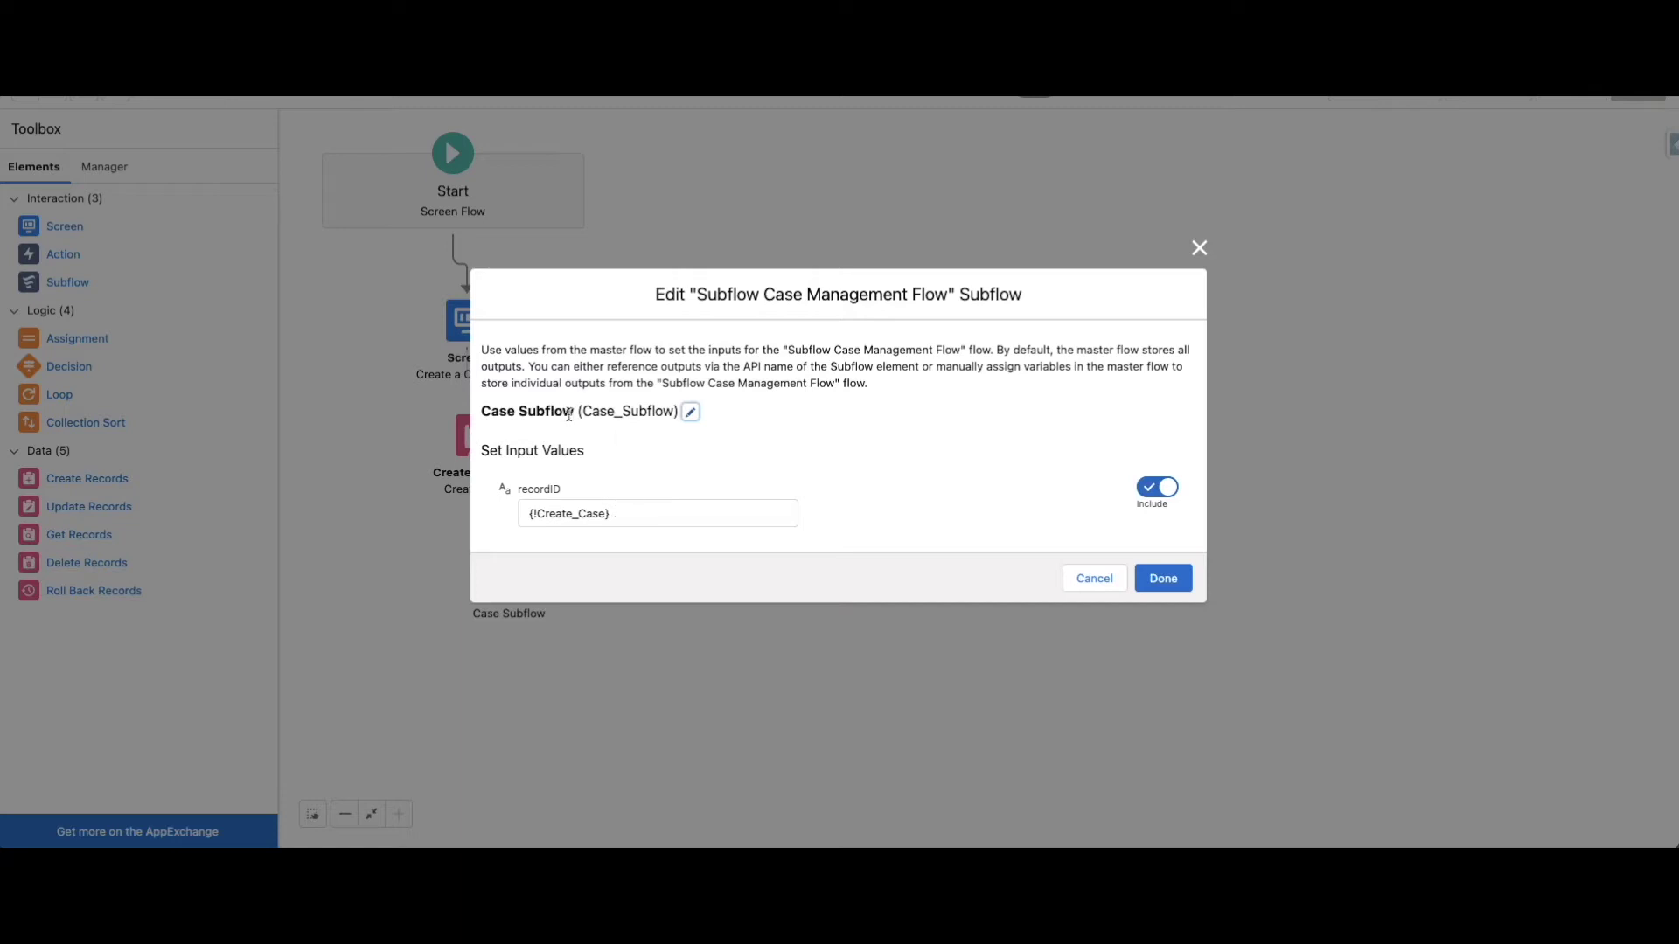
drag(704, 295, 1031, 308)
click(1021, 314)
drag(514, 492, 564, 492)
click(573, 495)
click(1083, 579)
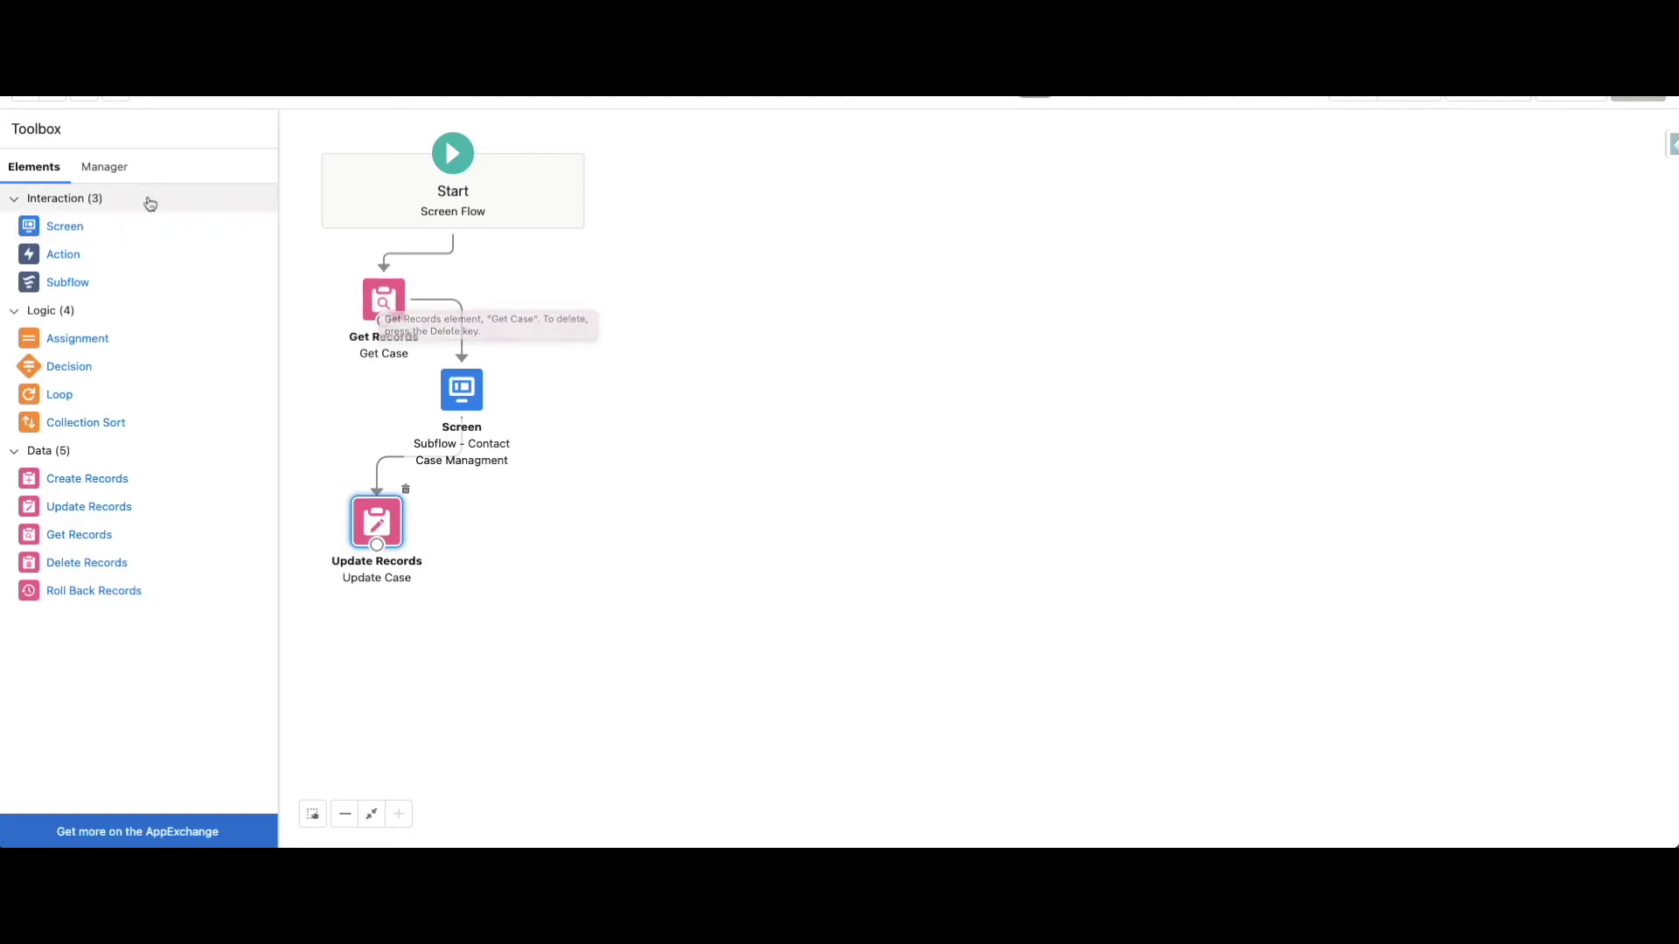
- Confirm in the Manager resources that recordID is available for input, then cancel
click(114, 174)
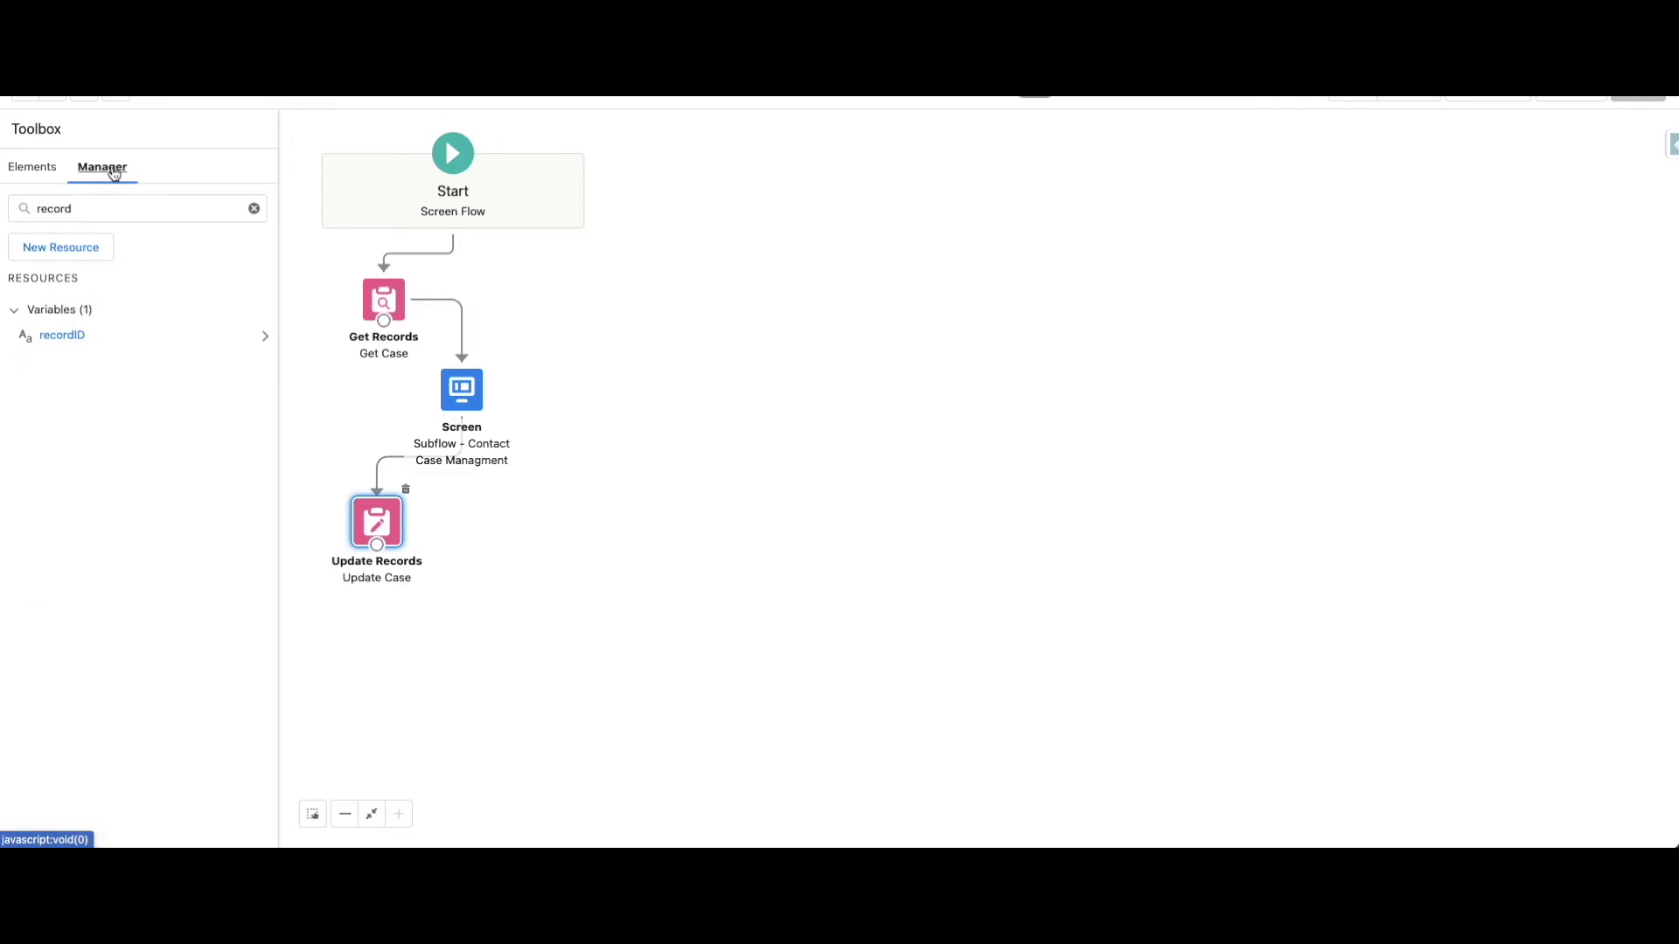
click(81, 337)
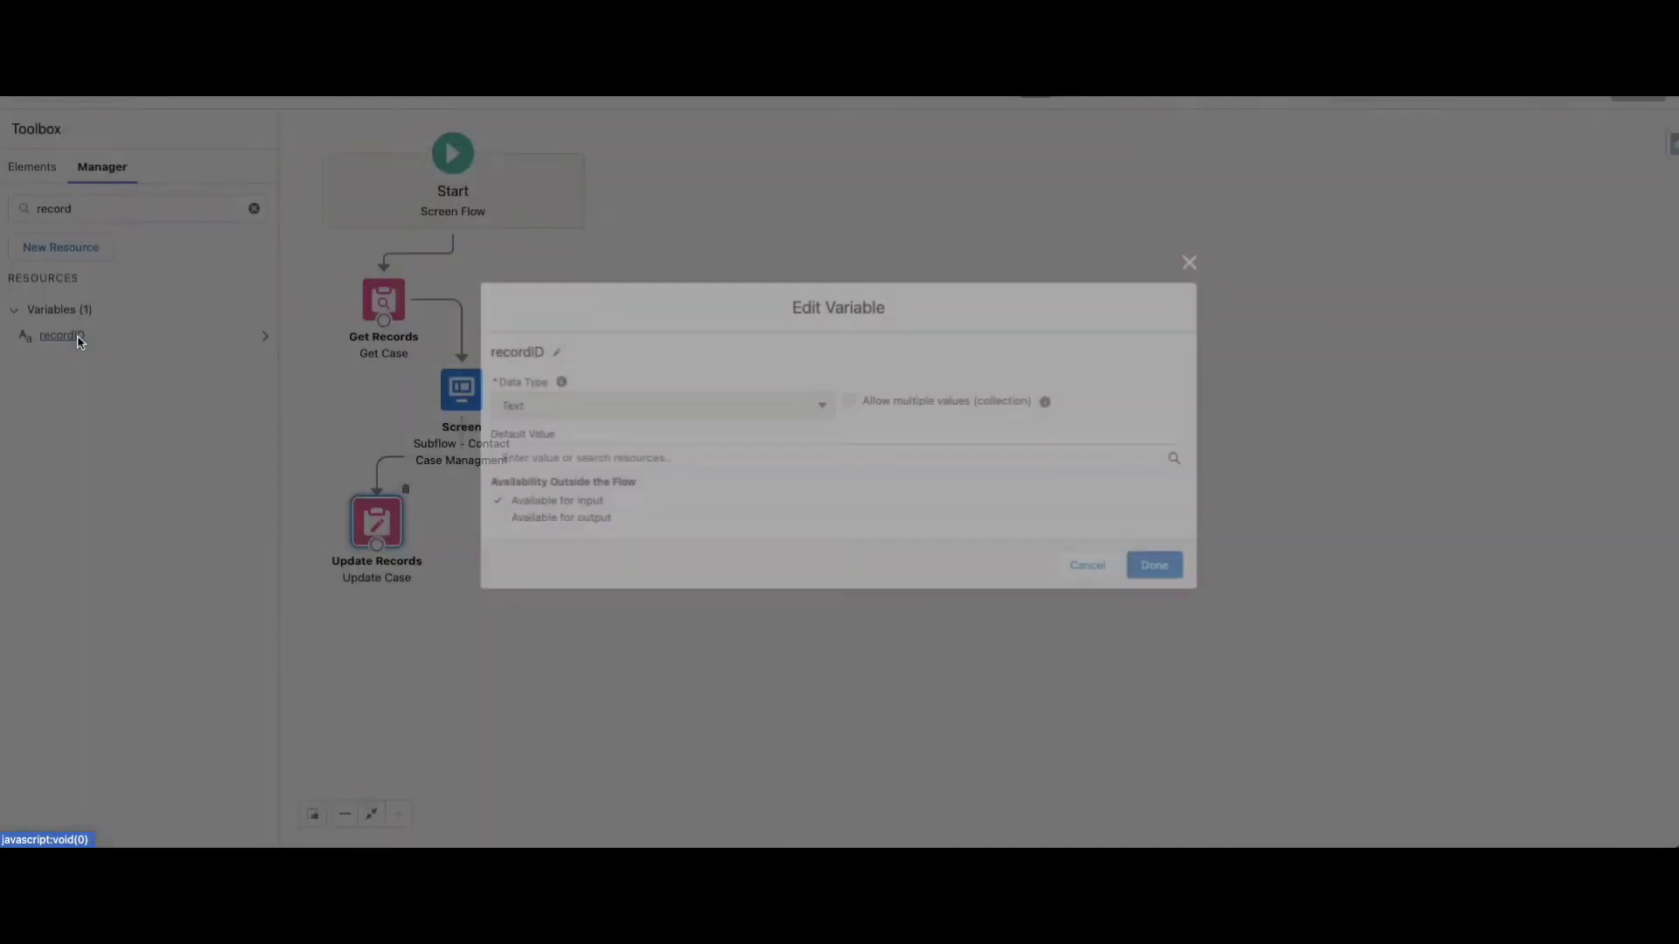
drag(514, 508, 610, 511)
click(1065, 570)
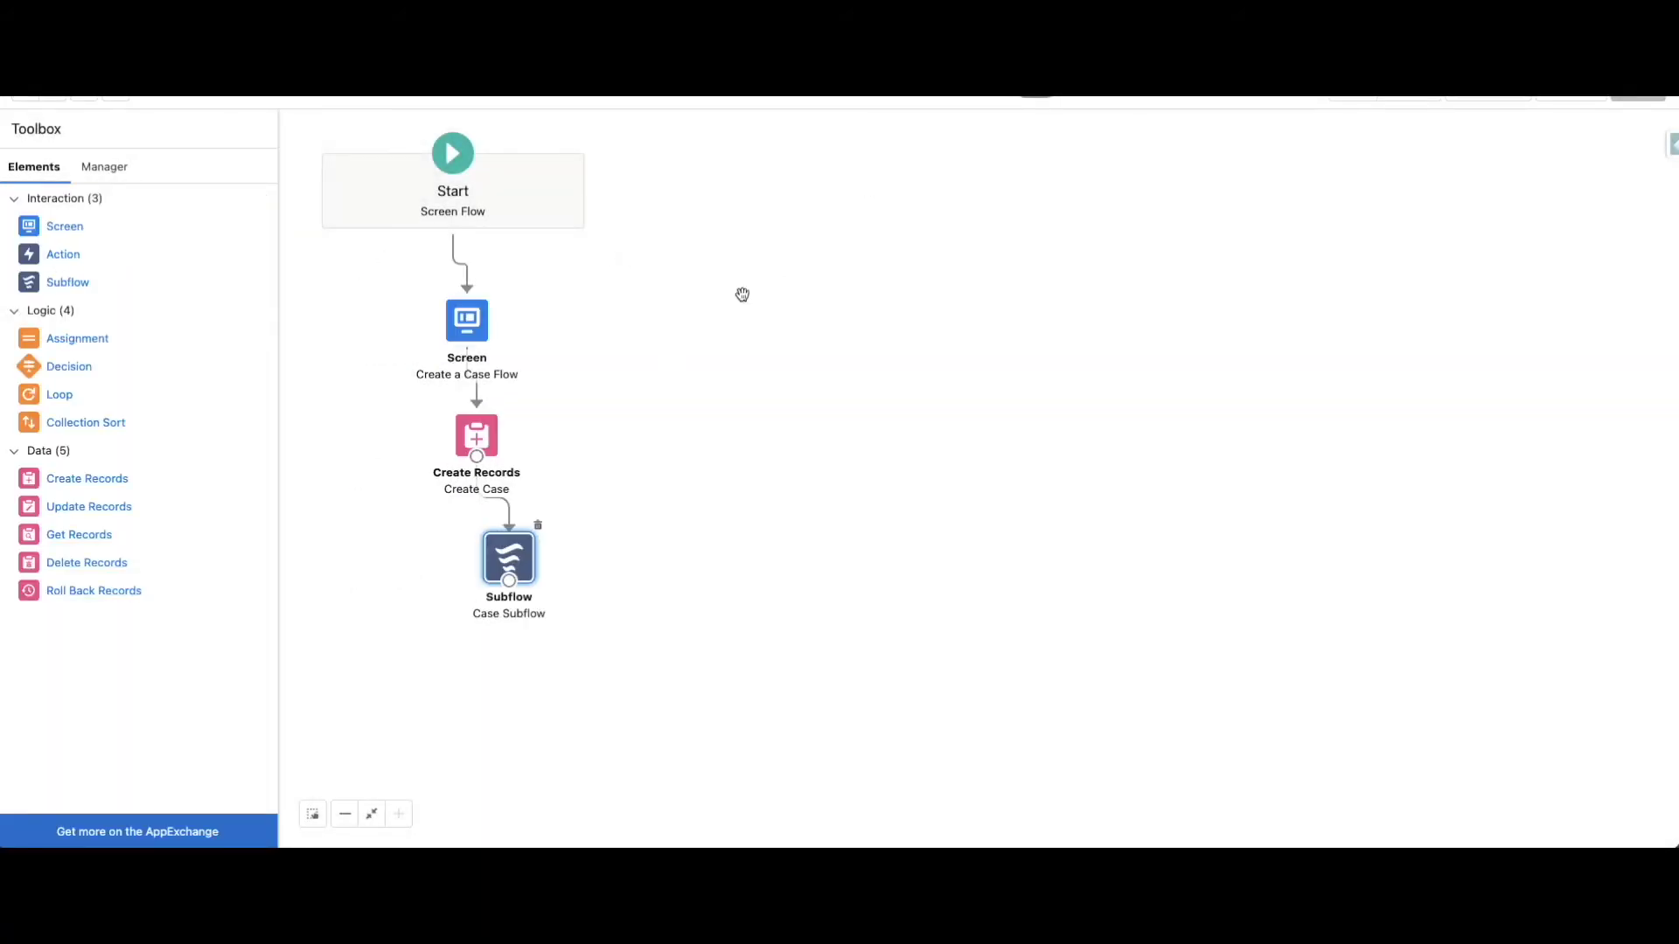
- Review the Case Subflow passing {!Create_Case} to recordID, cancel, and select Create Case
double_click(521, 562)
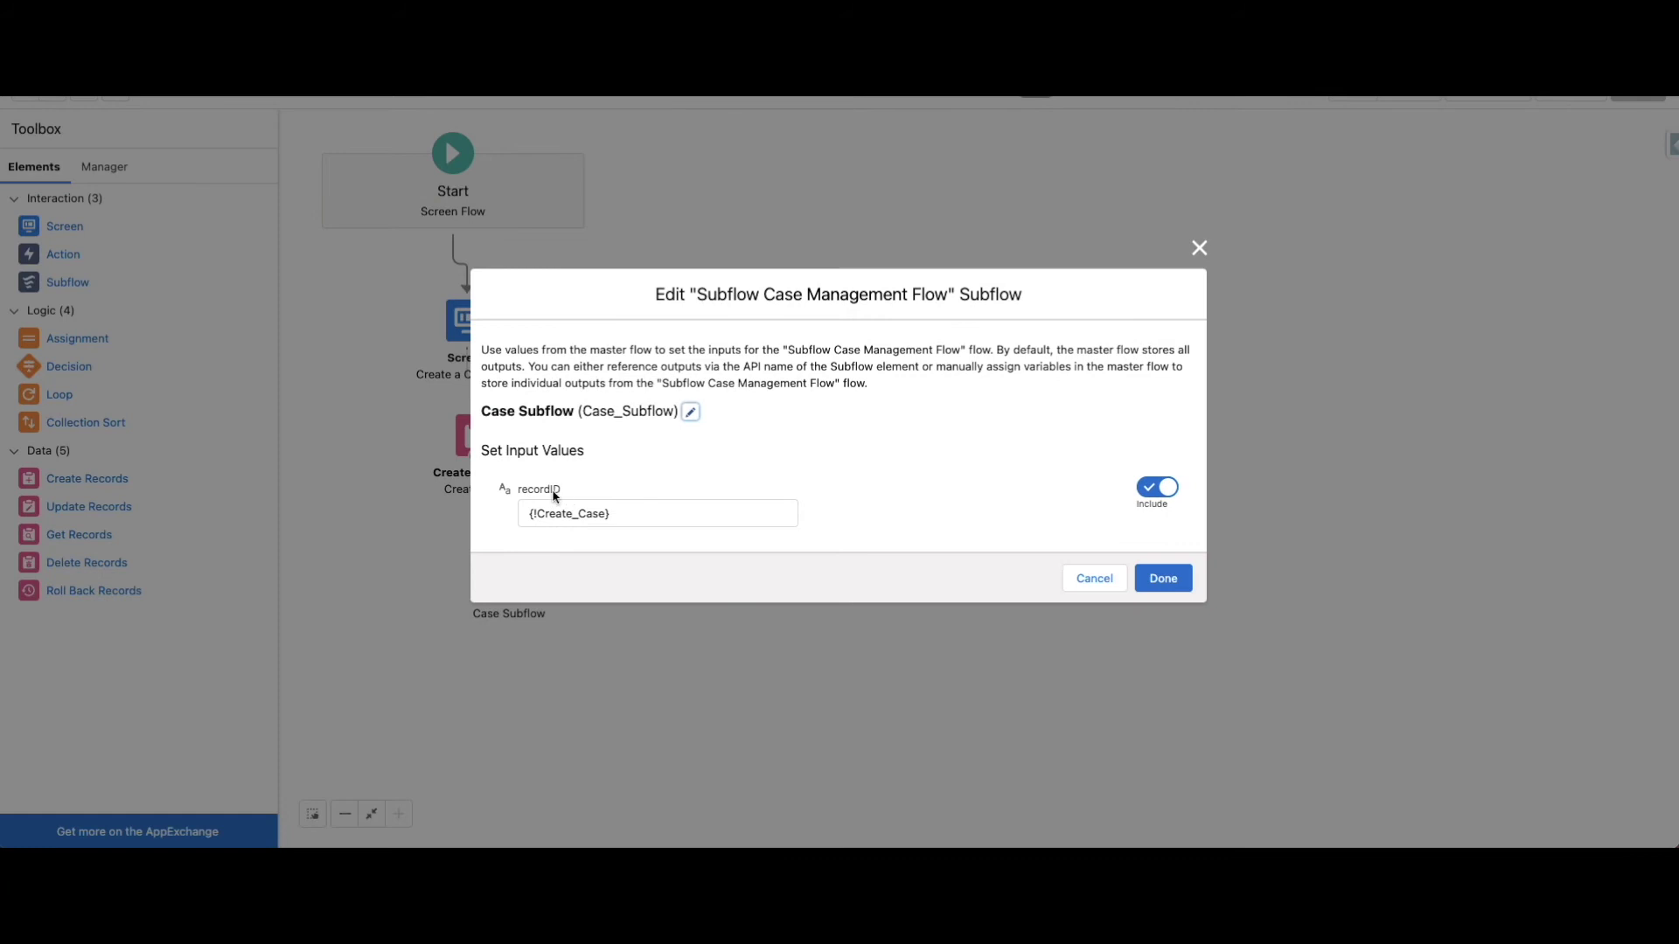
drag(546, 514, 623, 516)
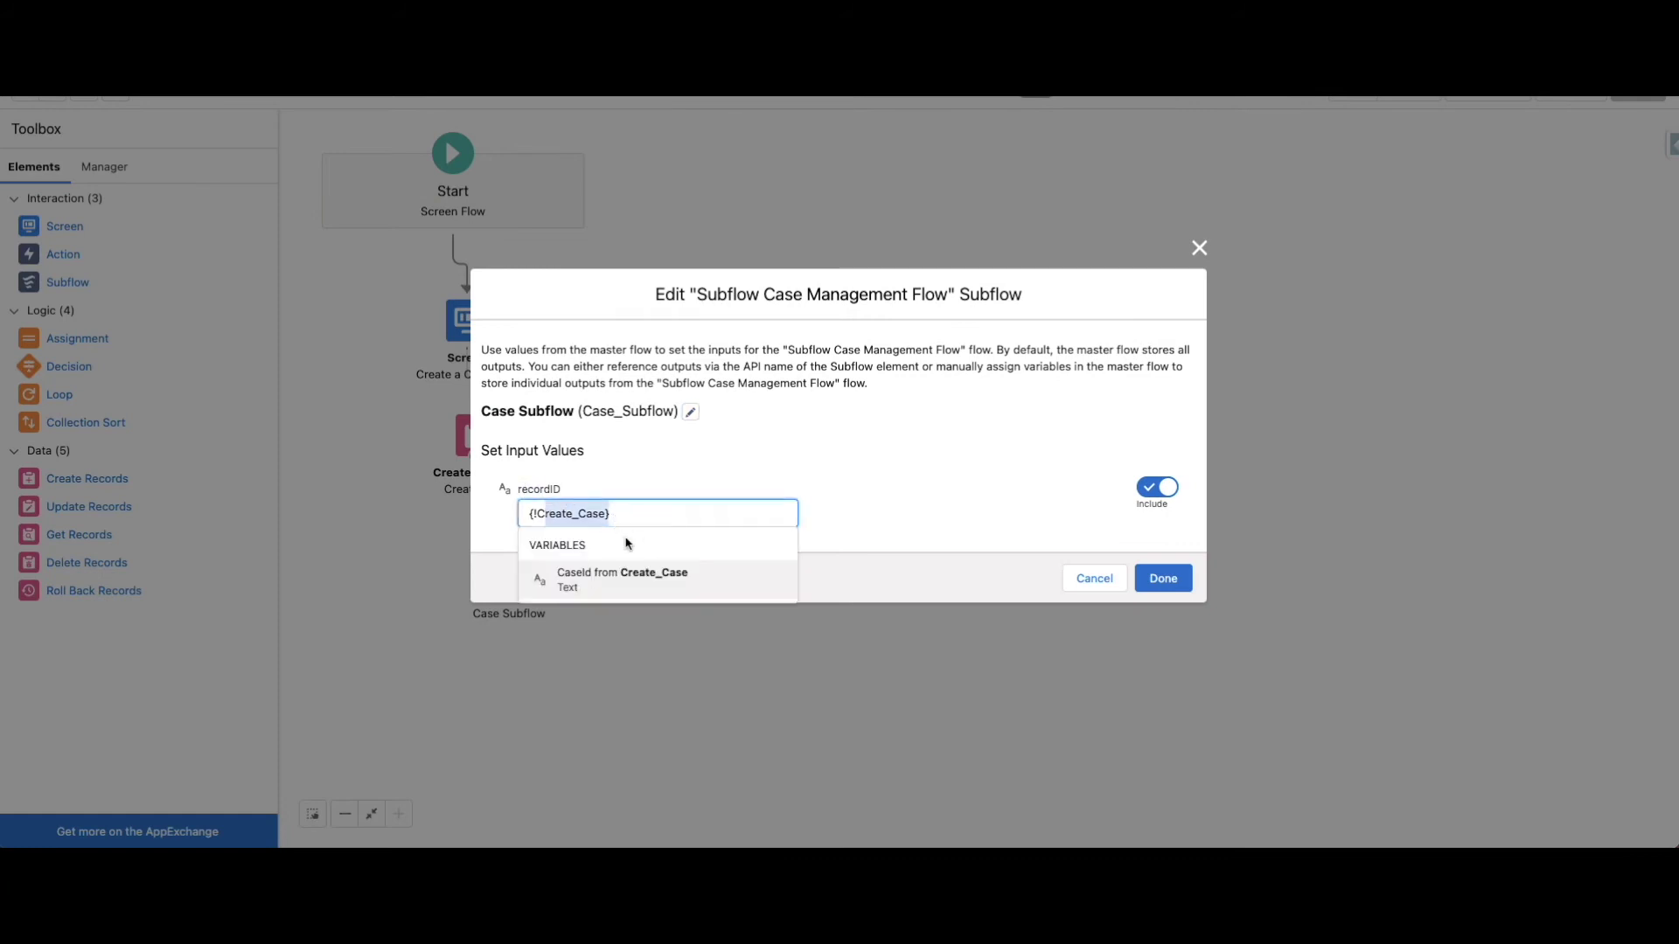
click(814, 473)
drag(515, 494, 561, 491)
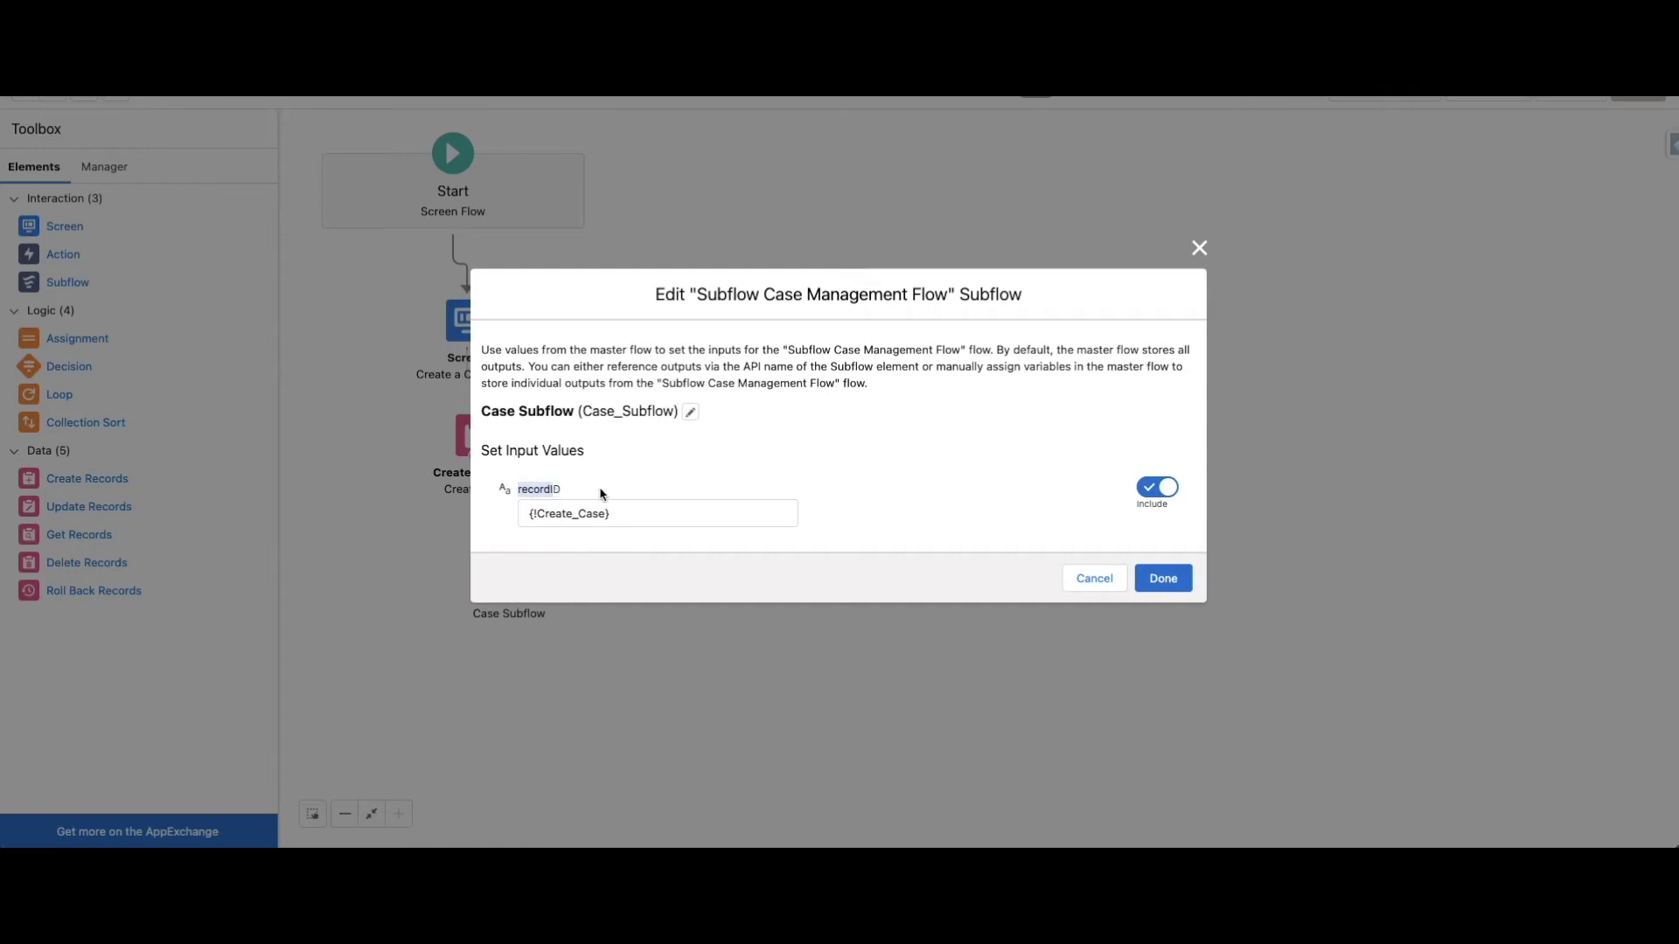
click(661, 521)
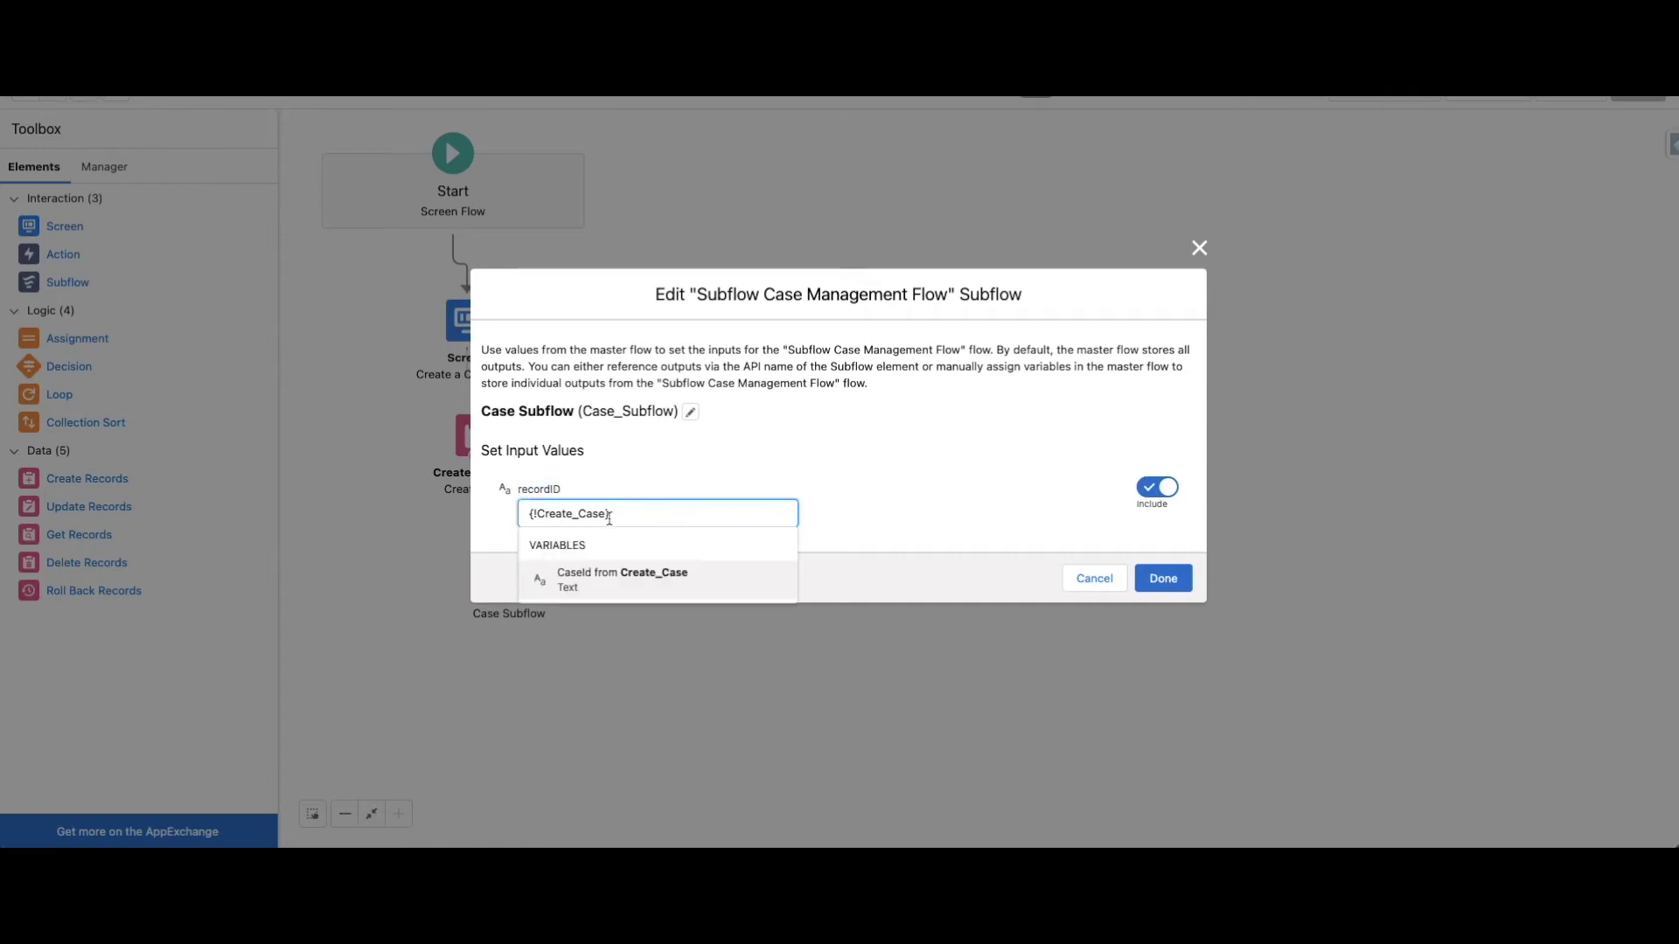
click(1010, 517)
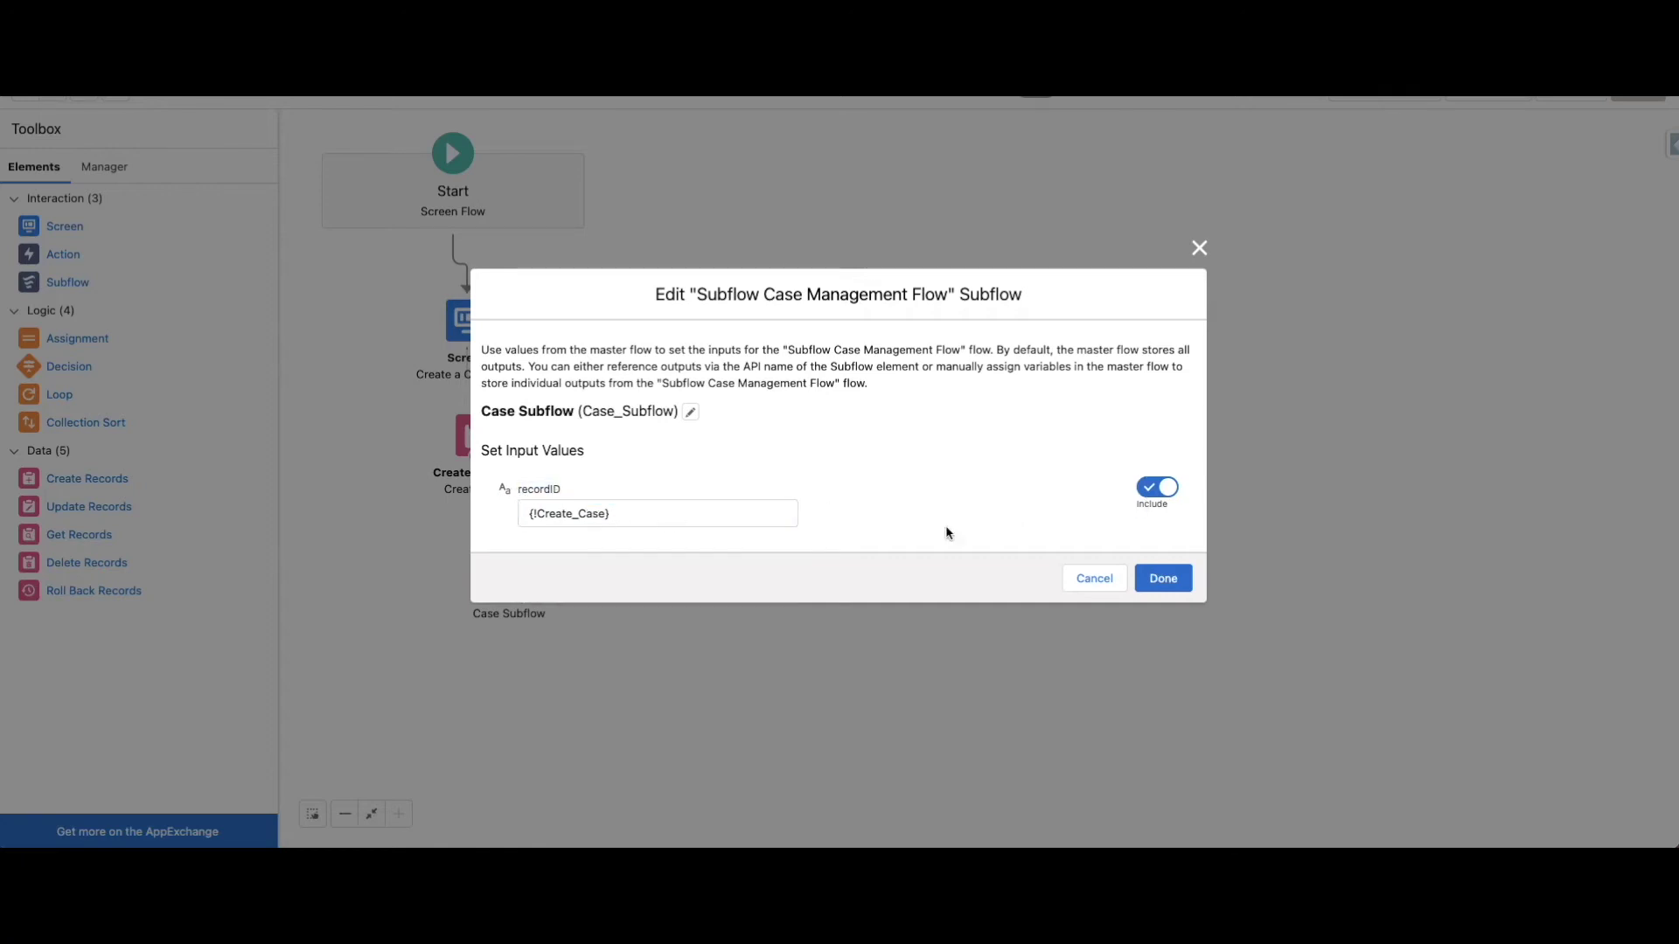
click(1091, 578)
click(499, 442)
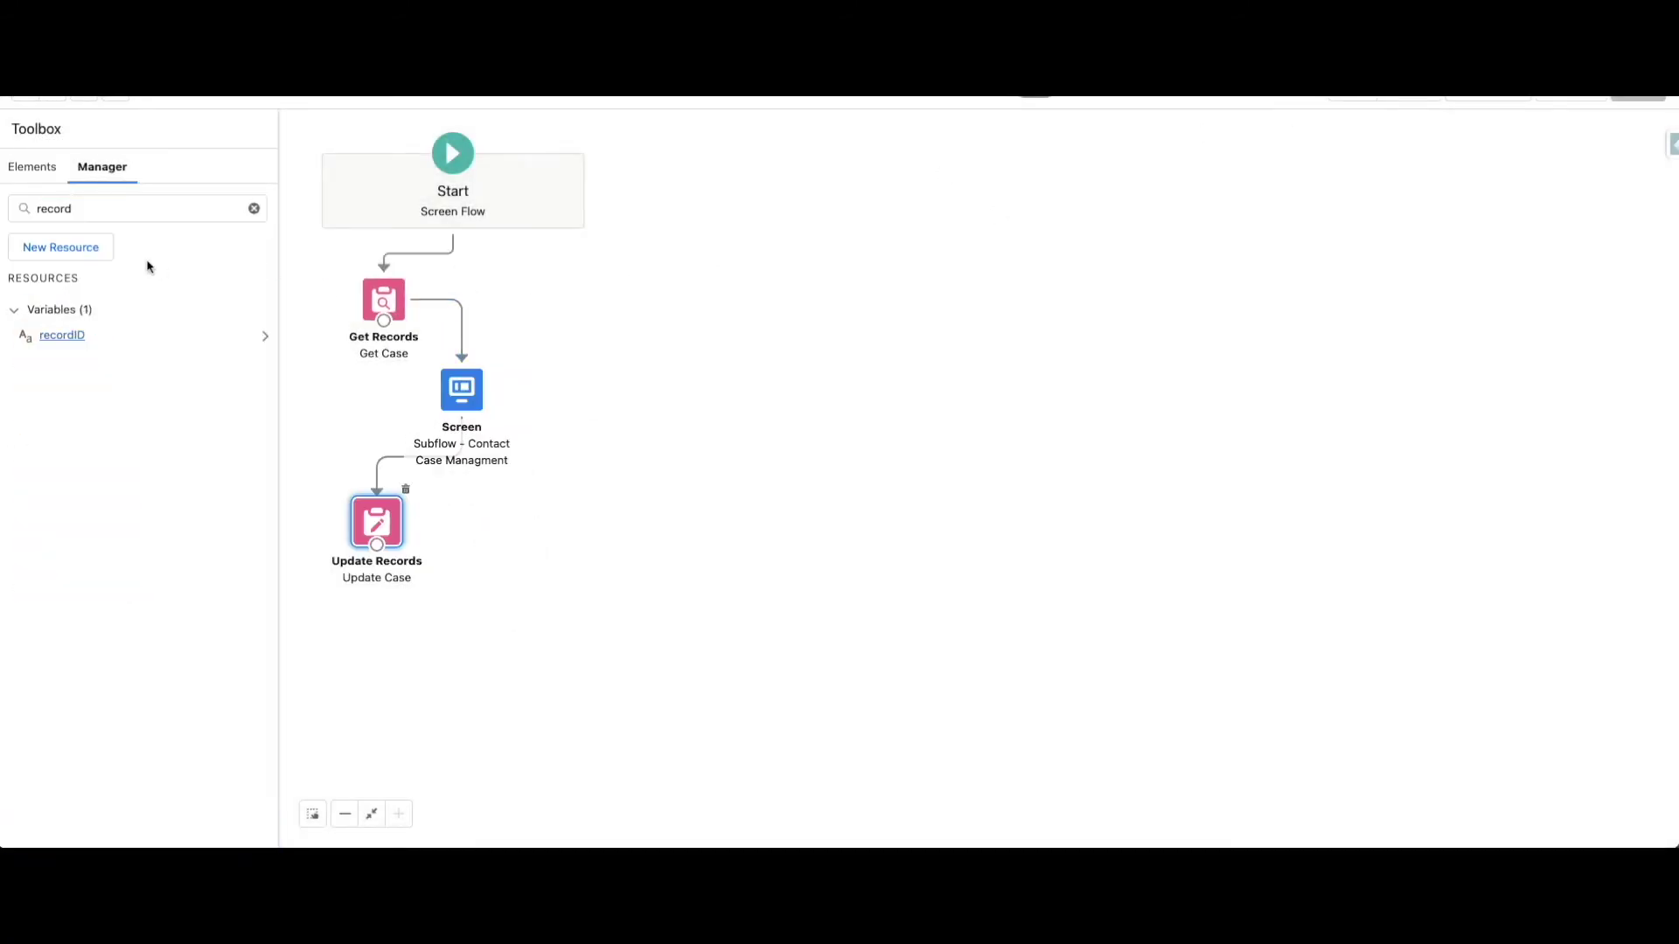
- Review the Get Case filter matching Case Id to recordID, then close without saving
click(34, 174)
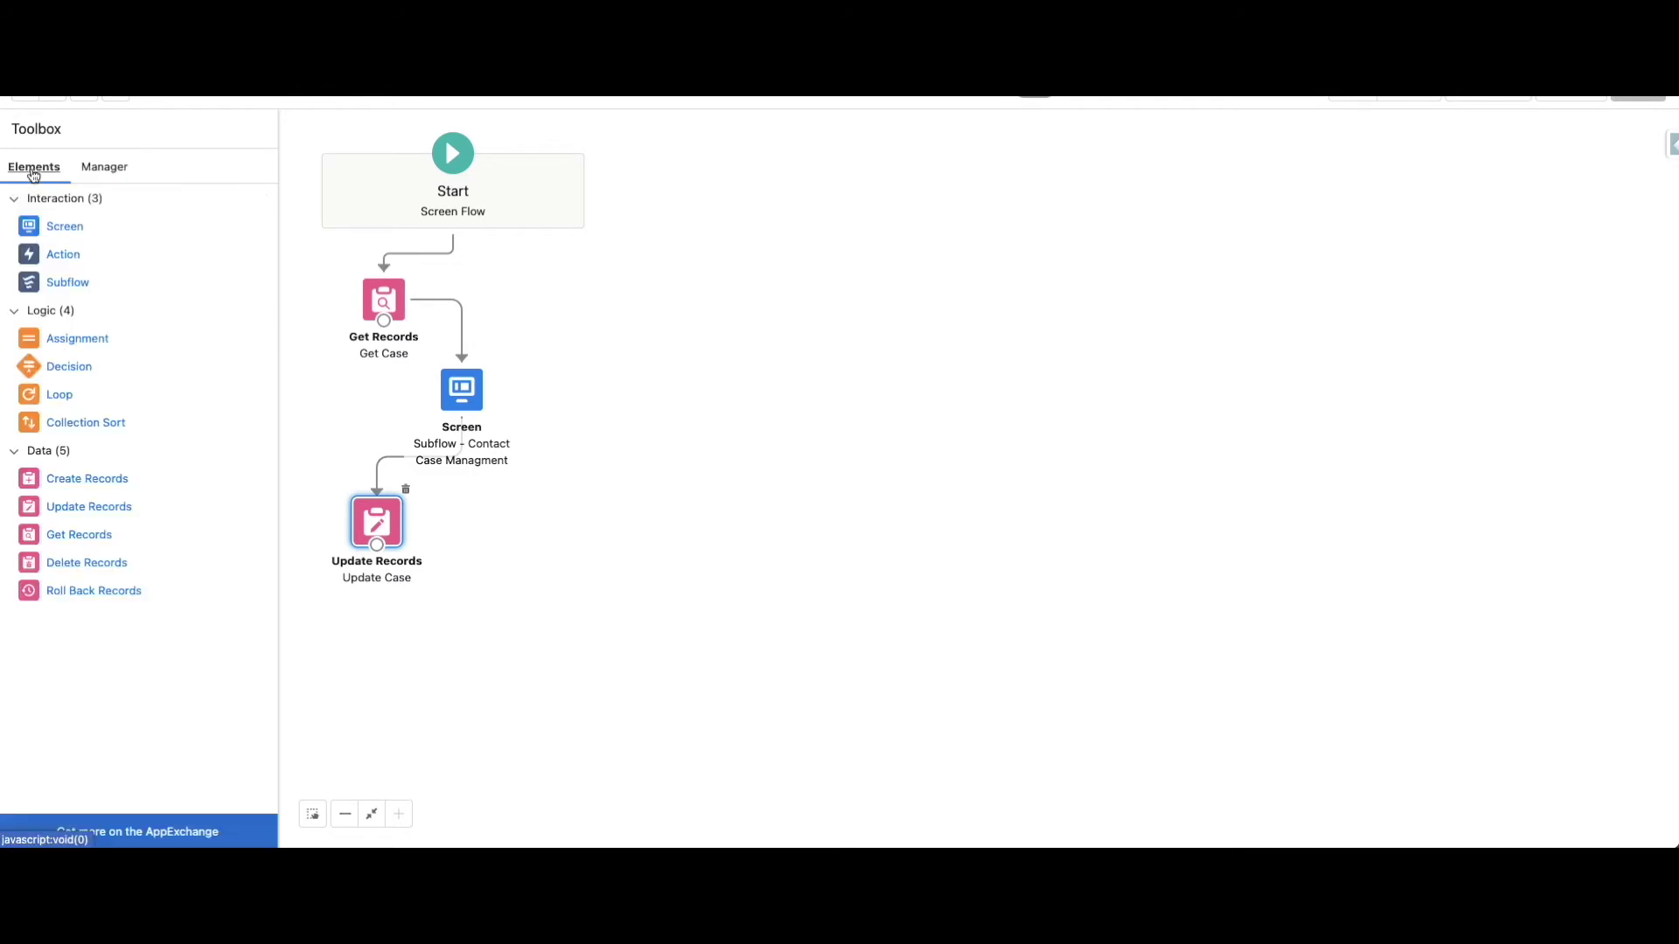
double_click(384, 300)
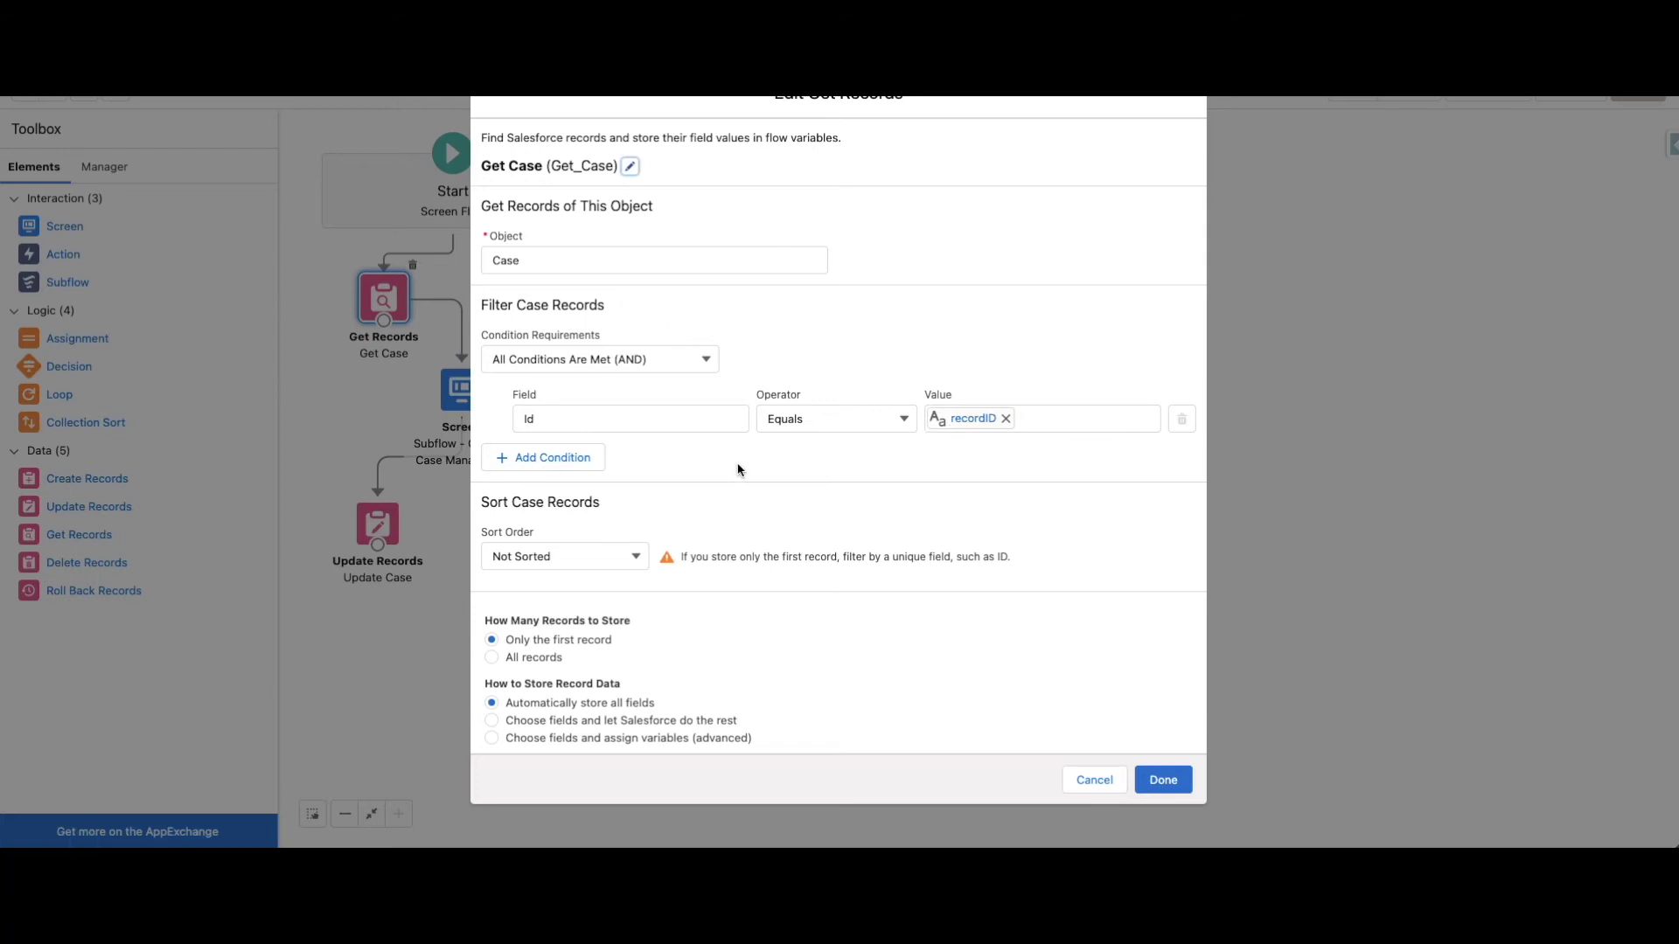
click(601, 419)
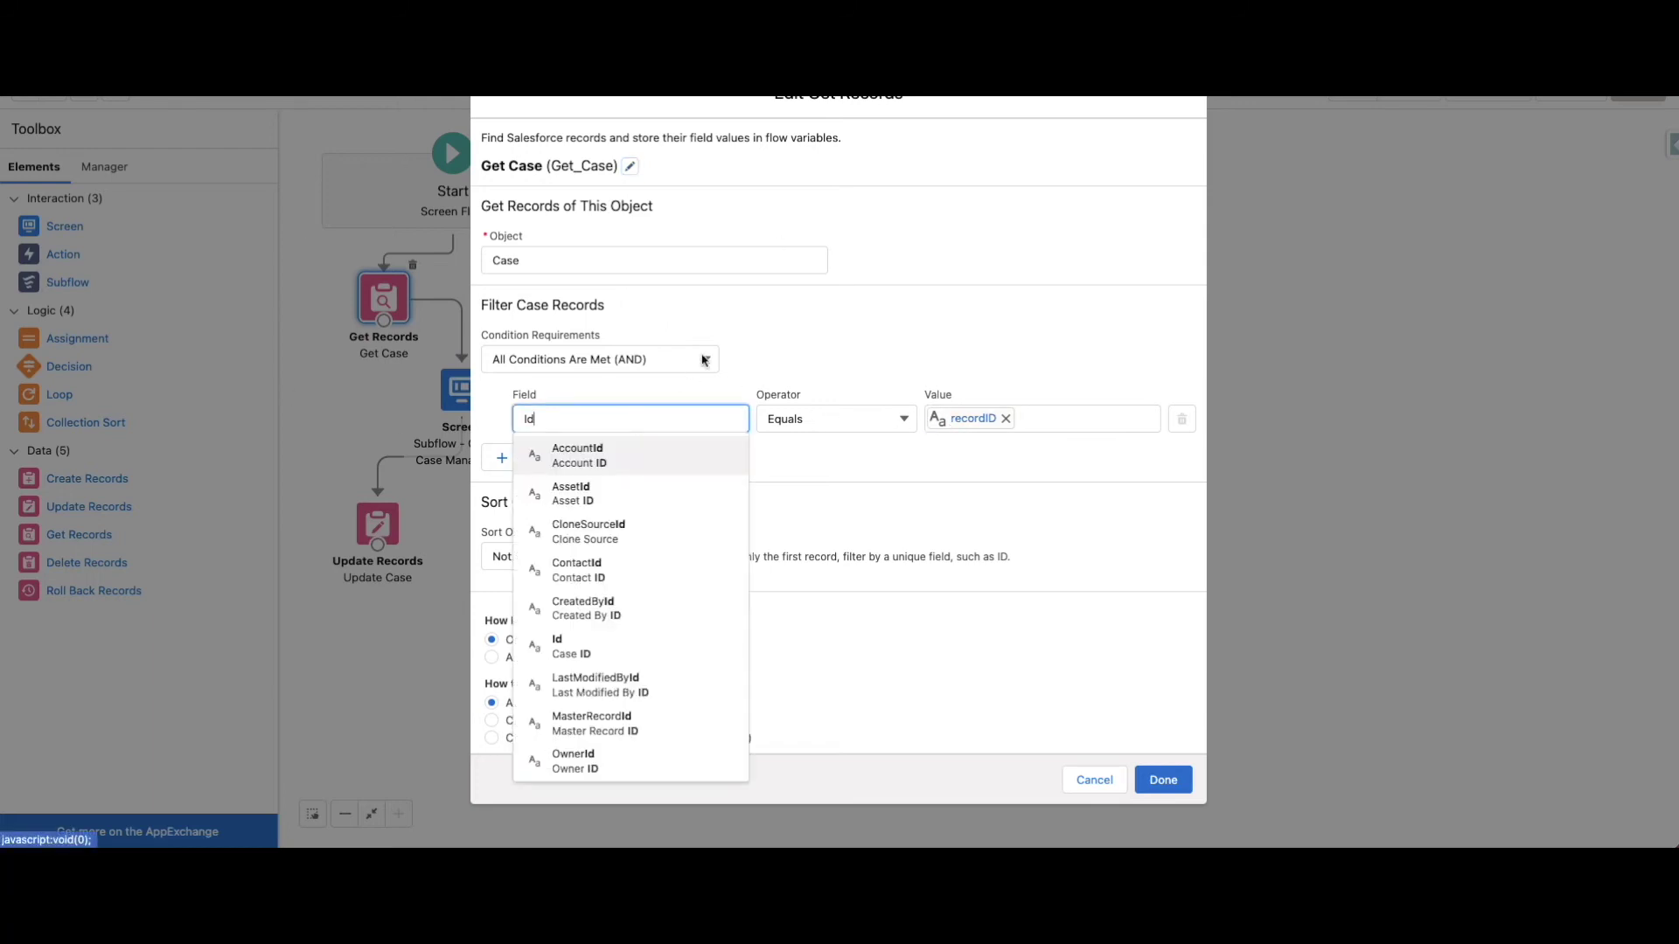
click(813, 359)
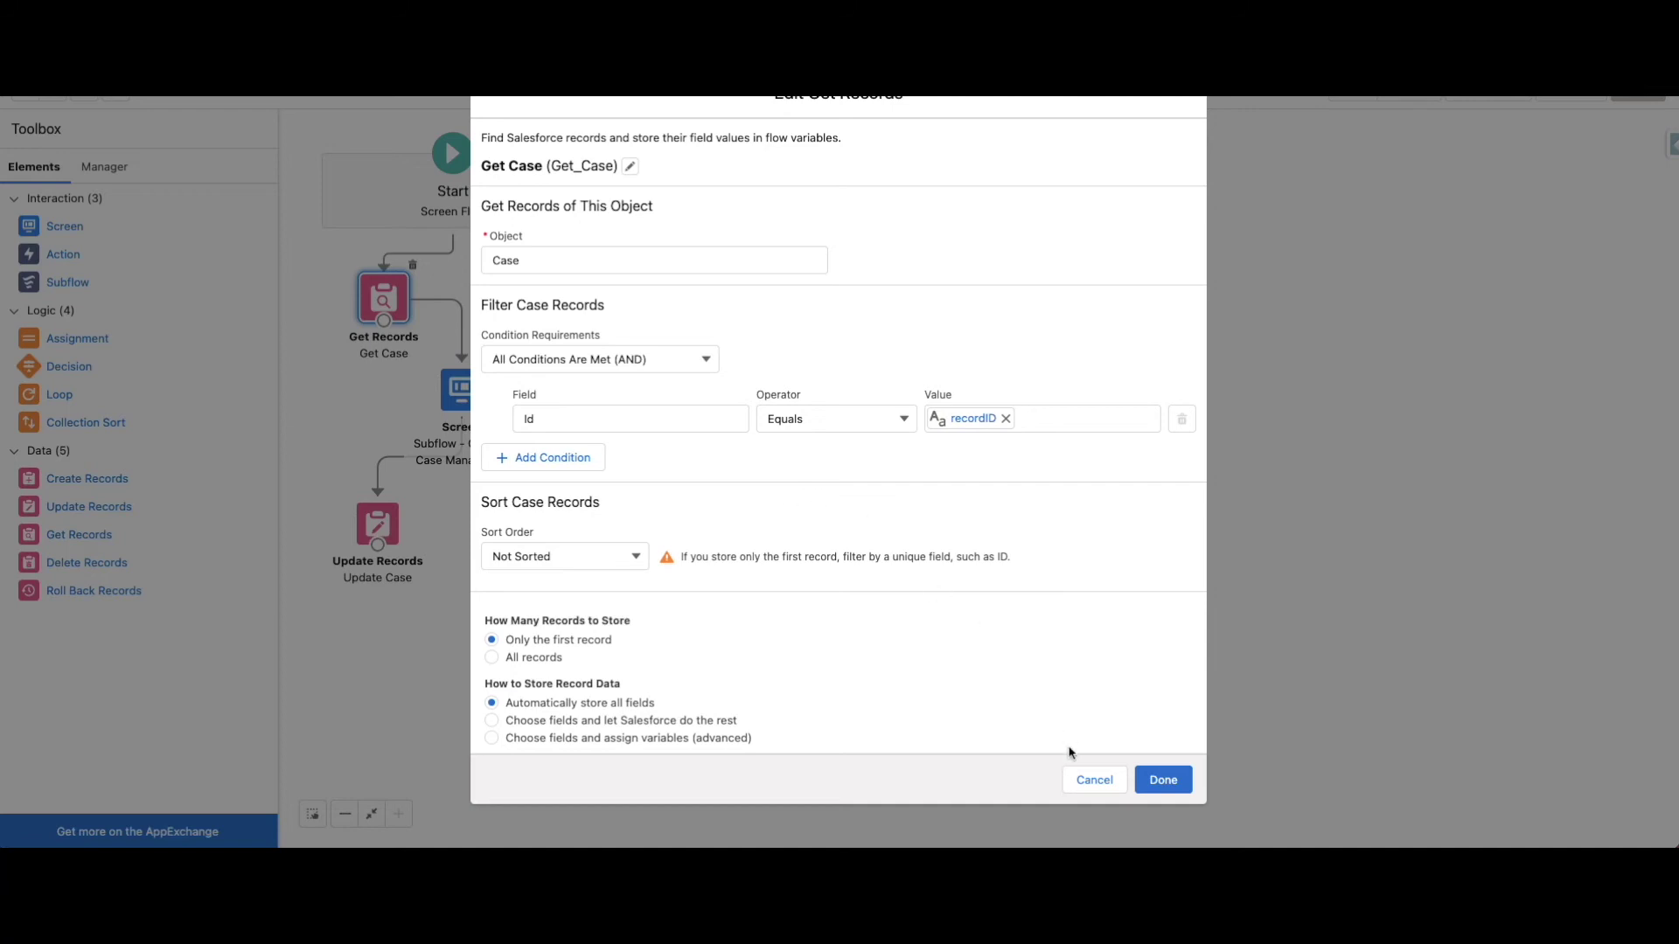
click(1095, 779)
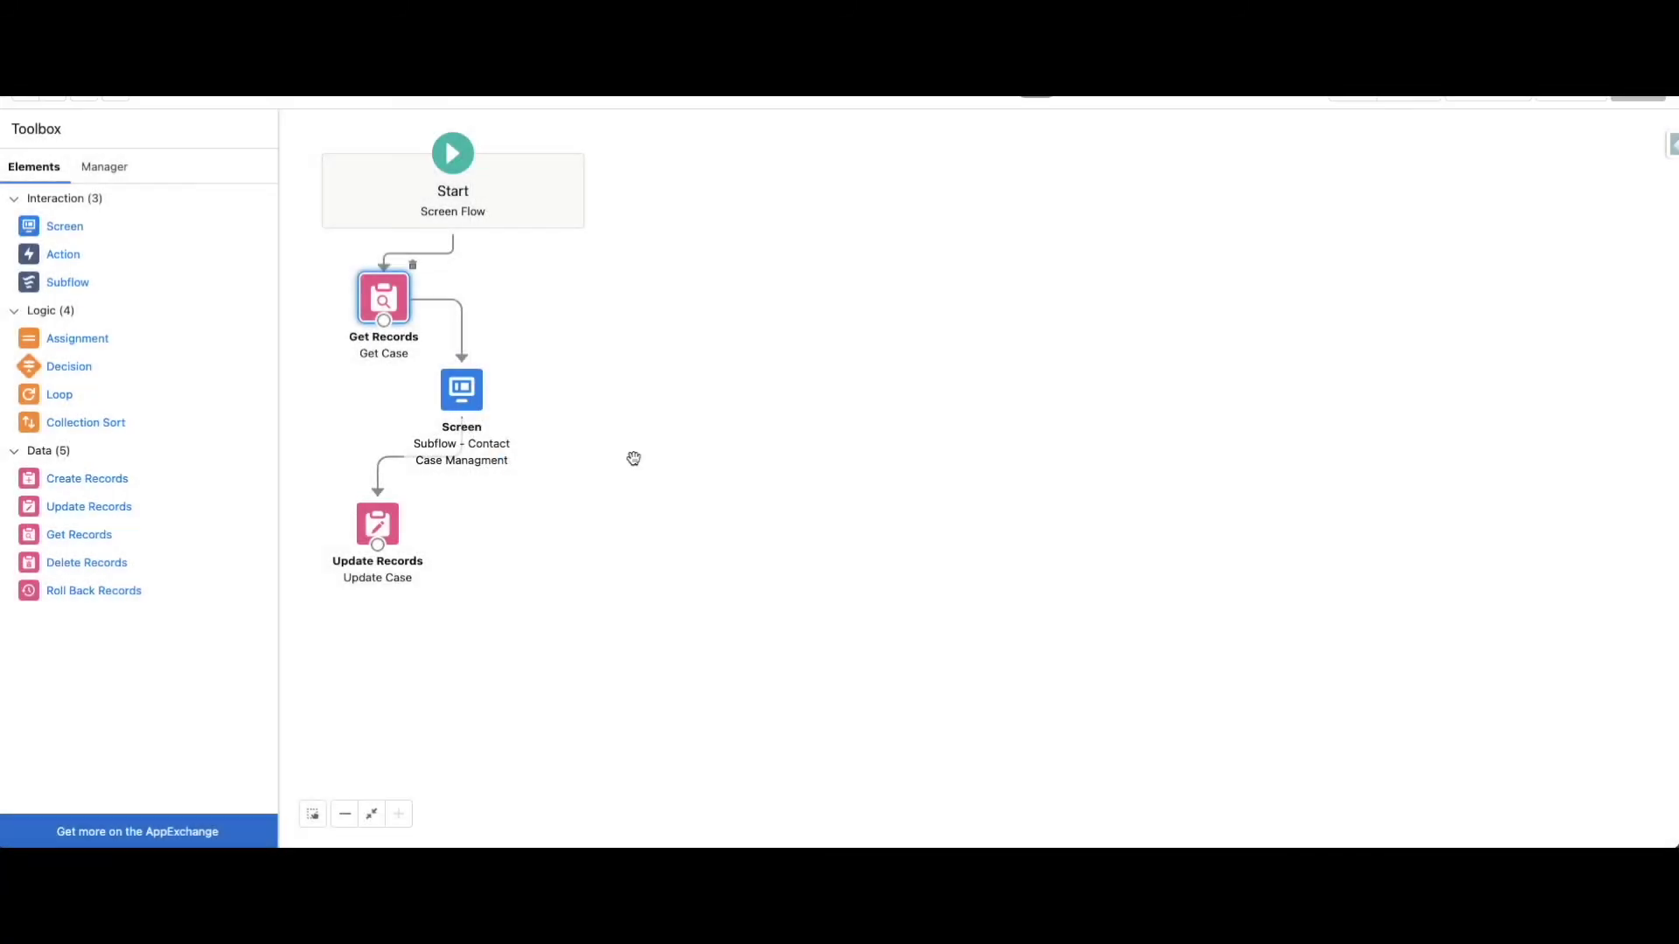
double_click(477, 400)
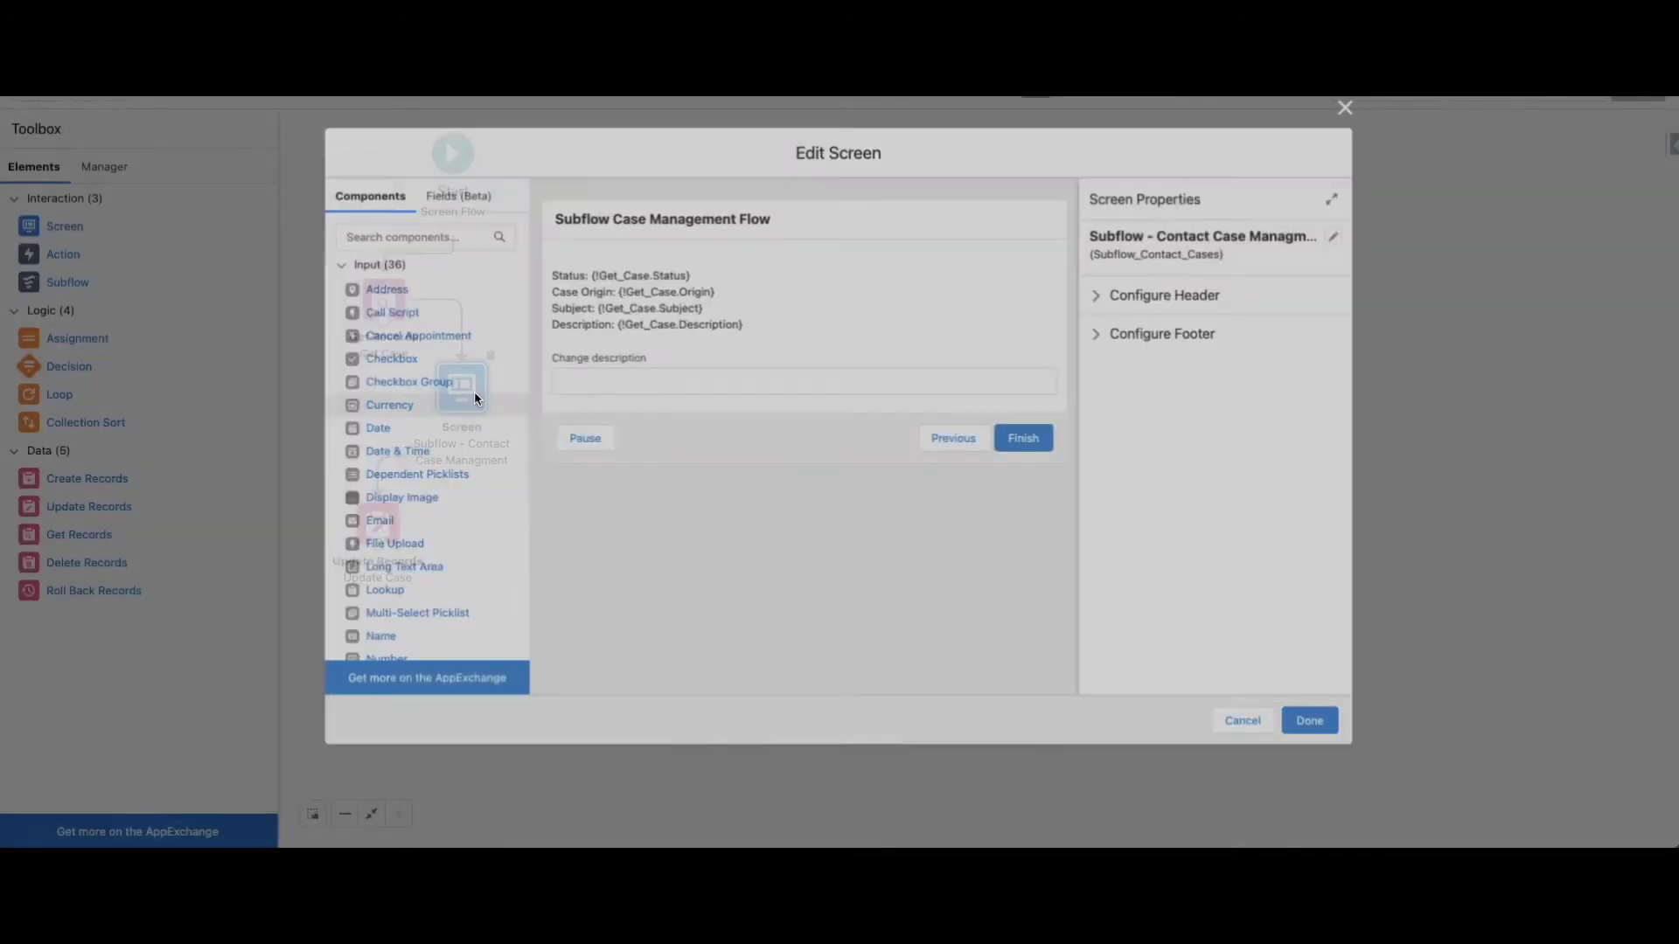
click(689, 307)
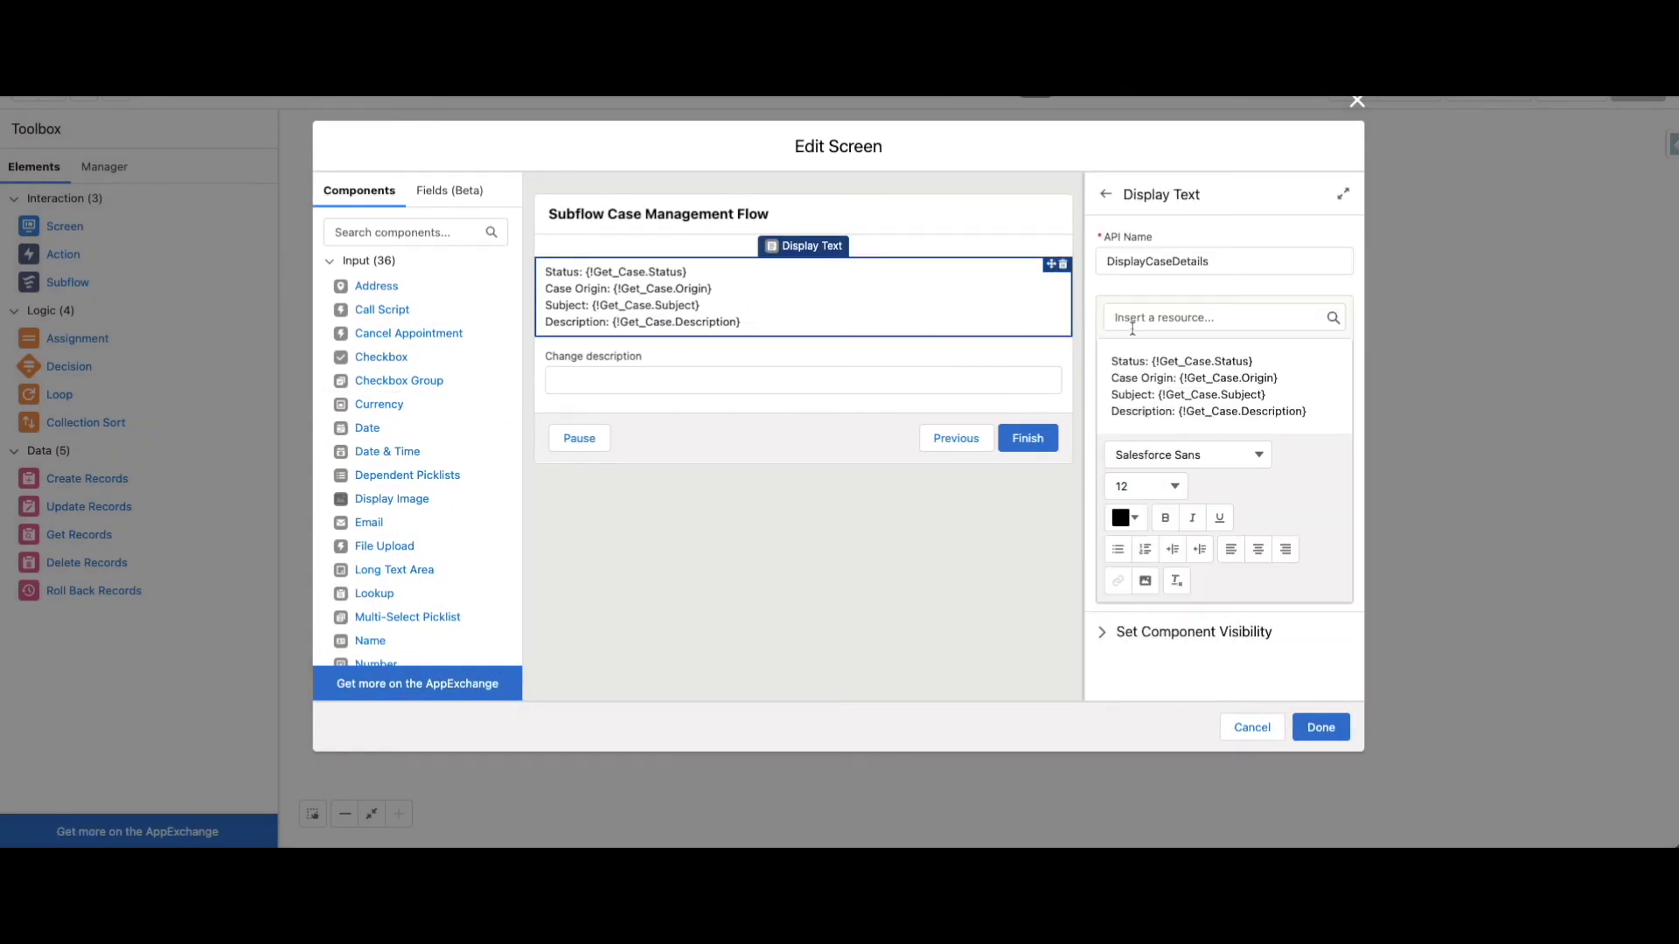
drag(1154, 360, 1307, 413)
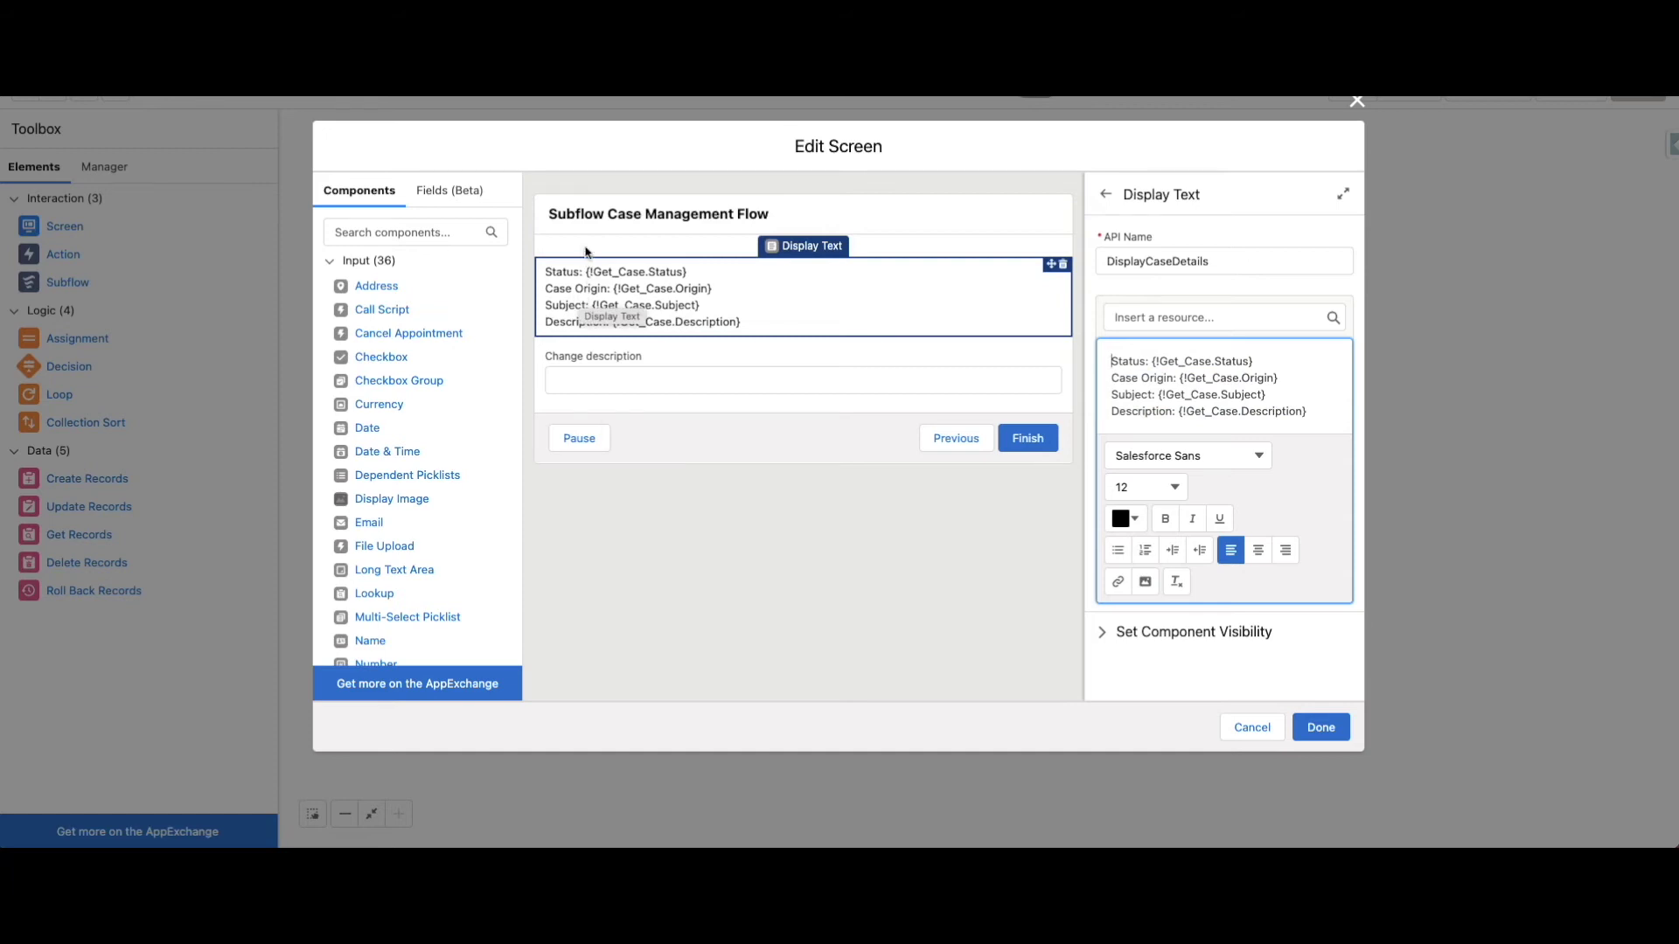
click(739, 374)
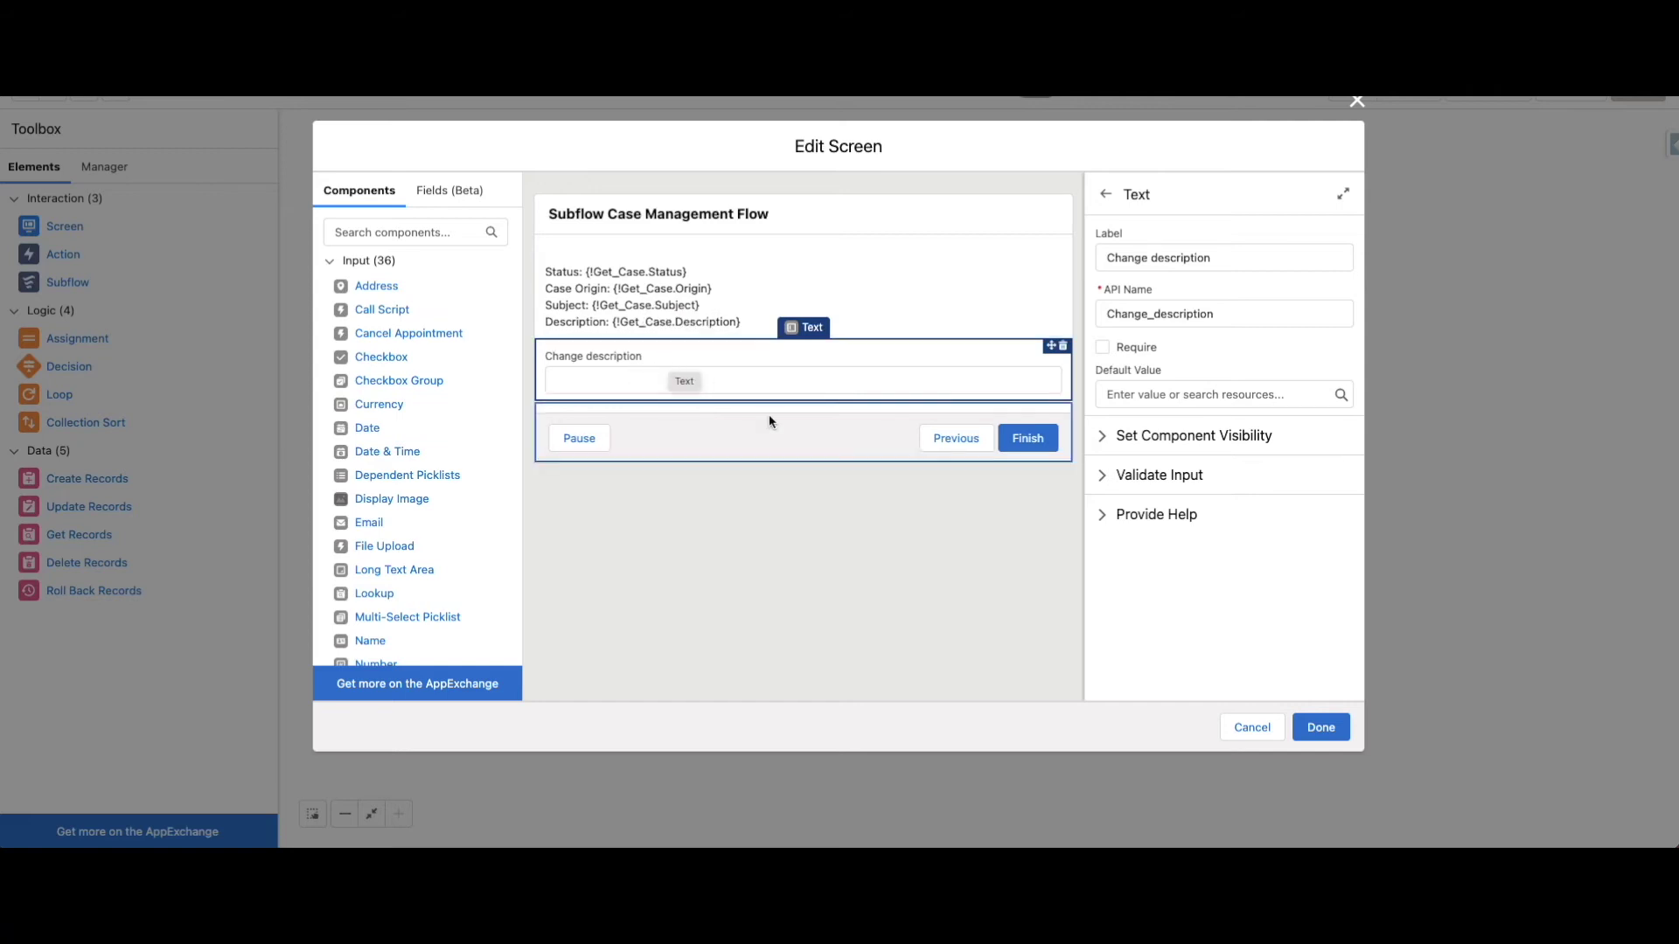
click(1252, 728)
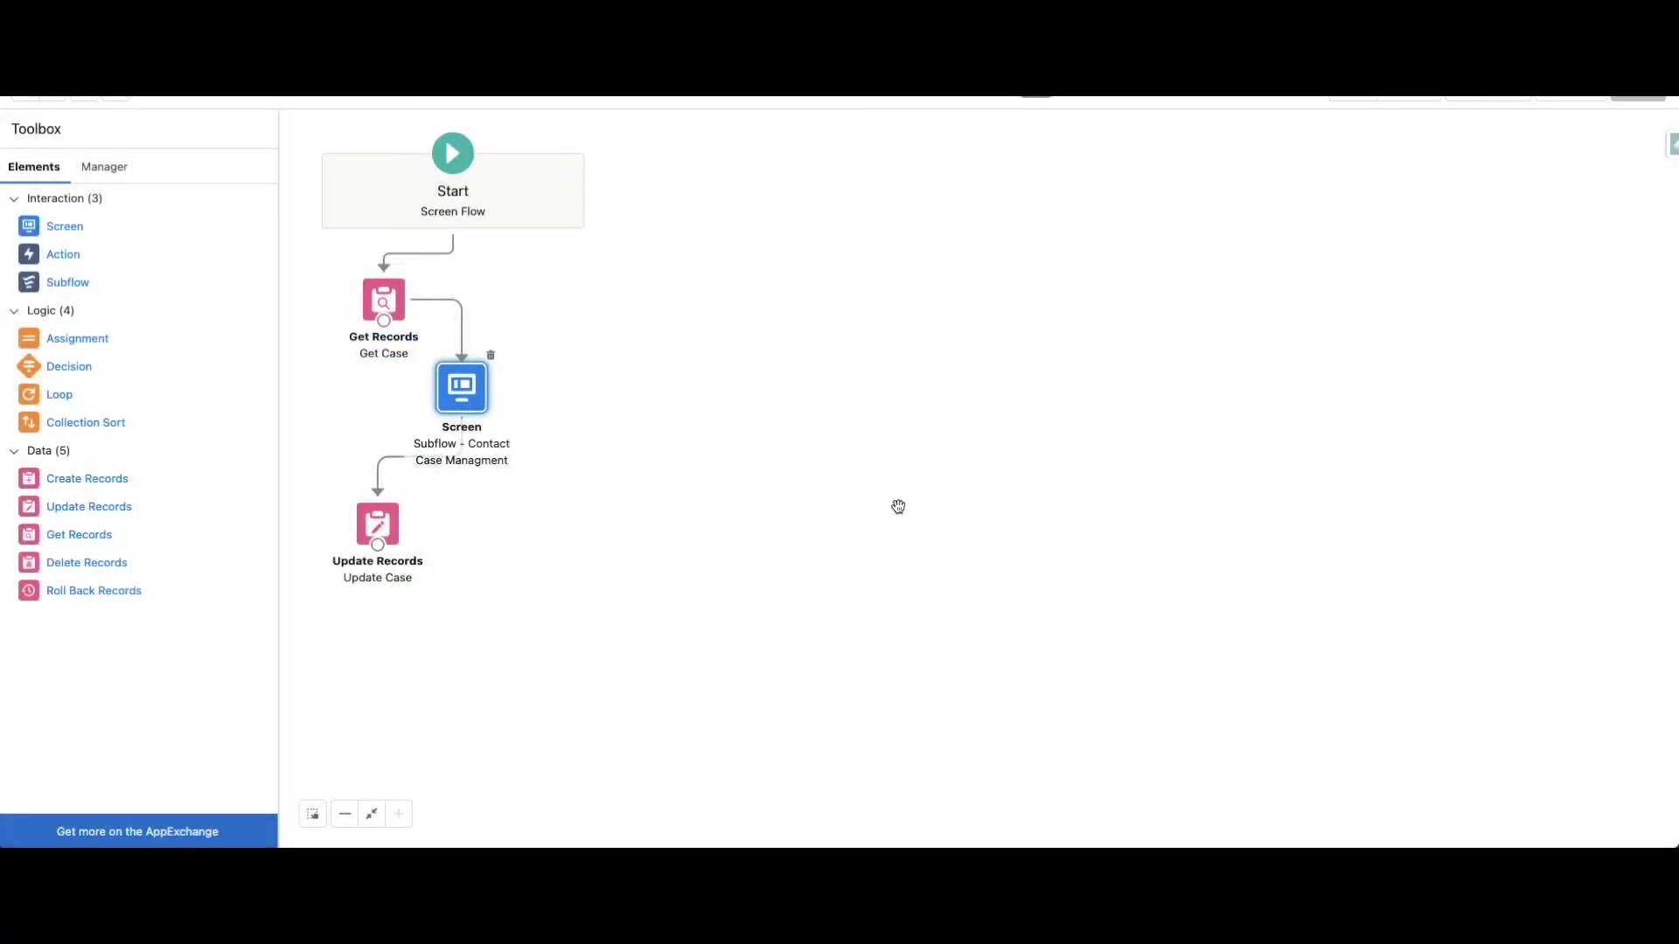
- Try setting the Update Case Id filter value to {!recordID}, then discard the change
double_click(379, 523)
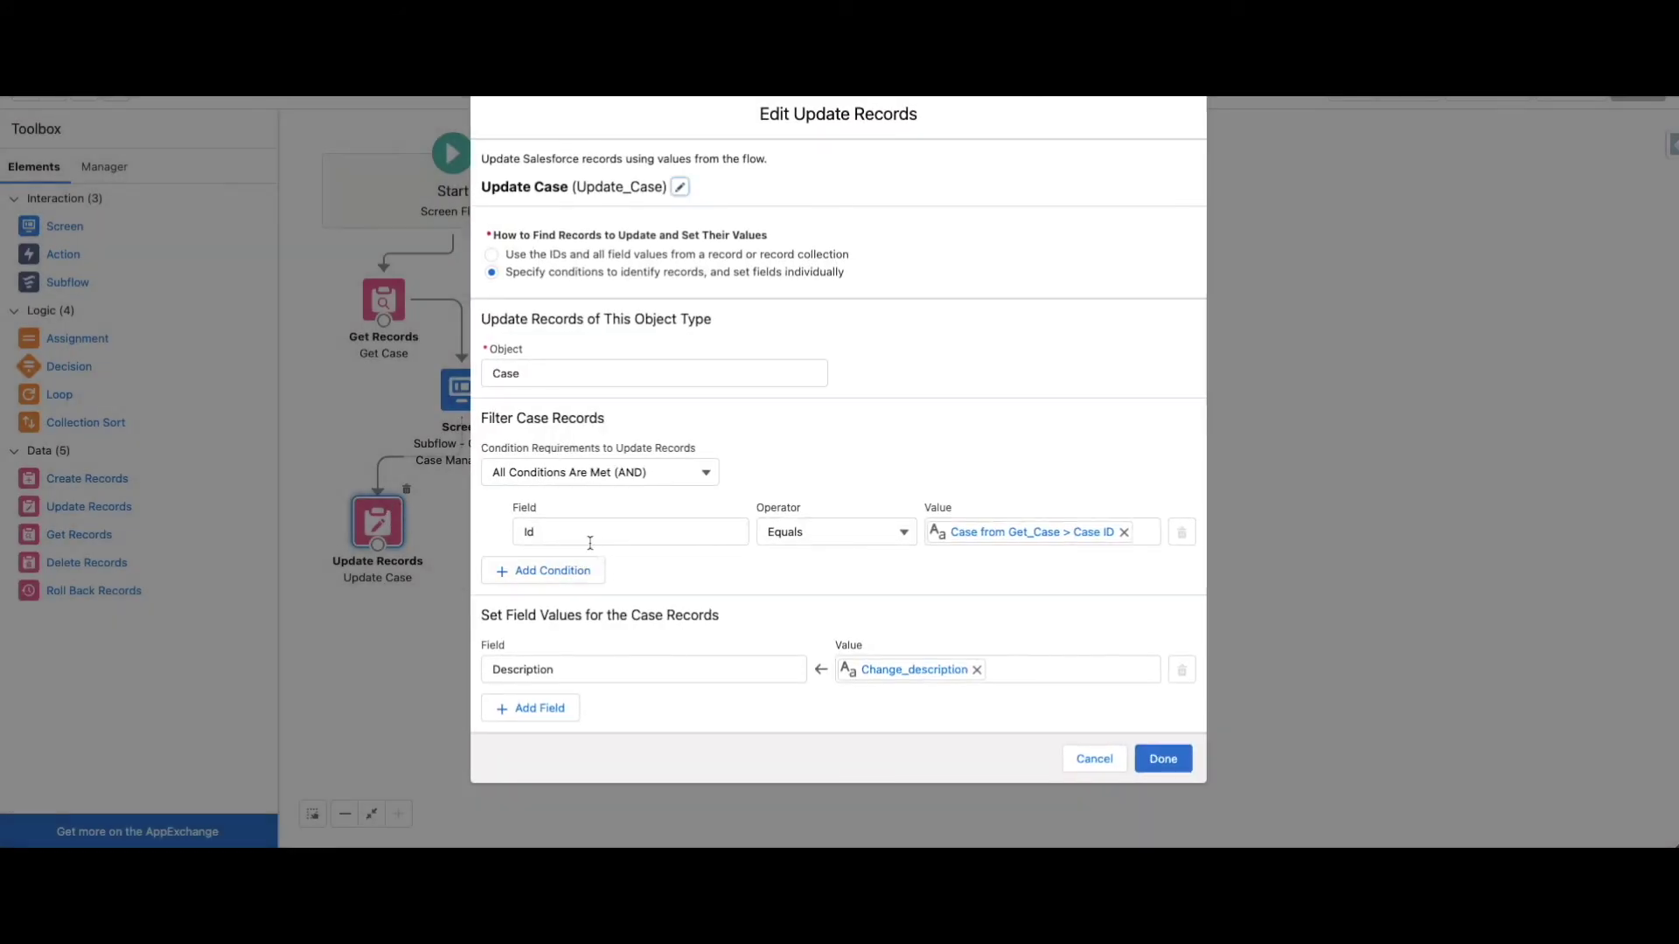
click(564, 535)
click(735, 567)
click(1123, 533)
text(rec)
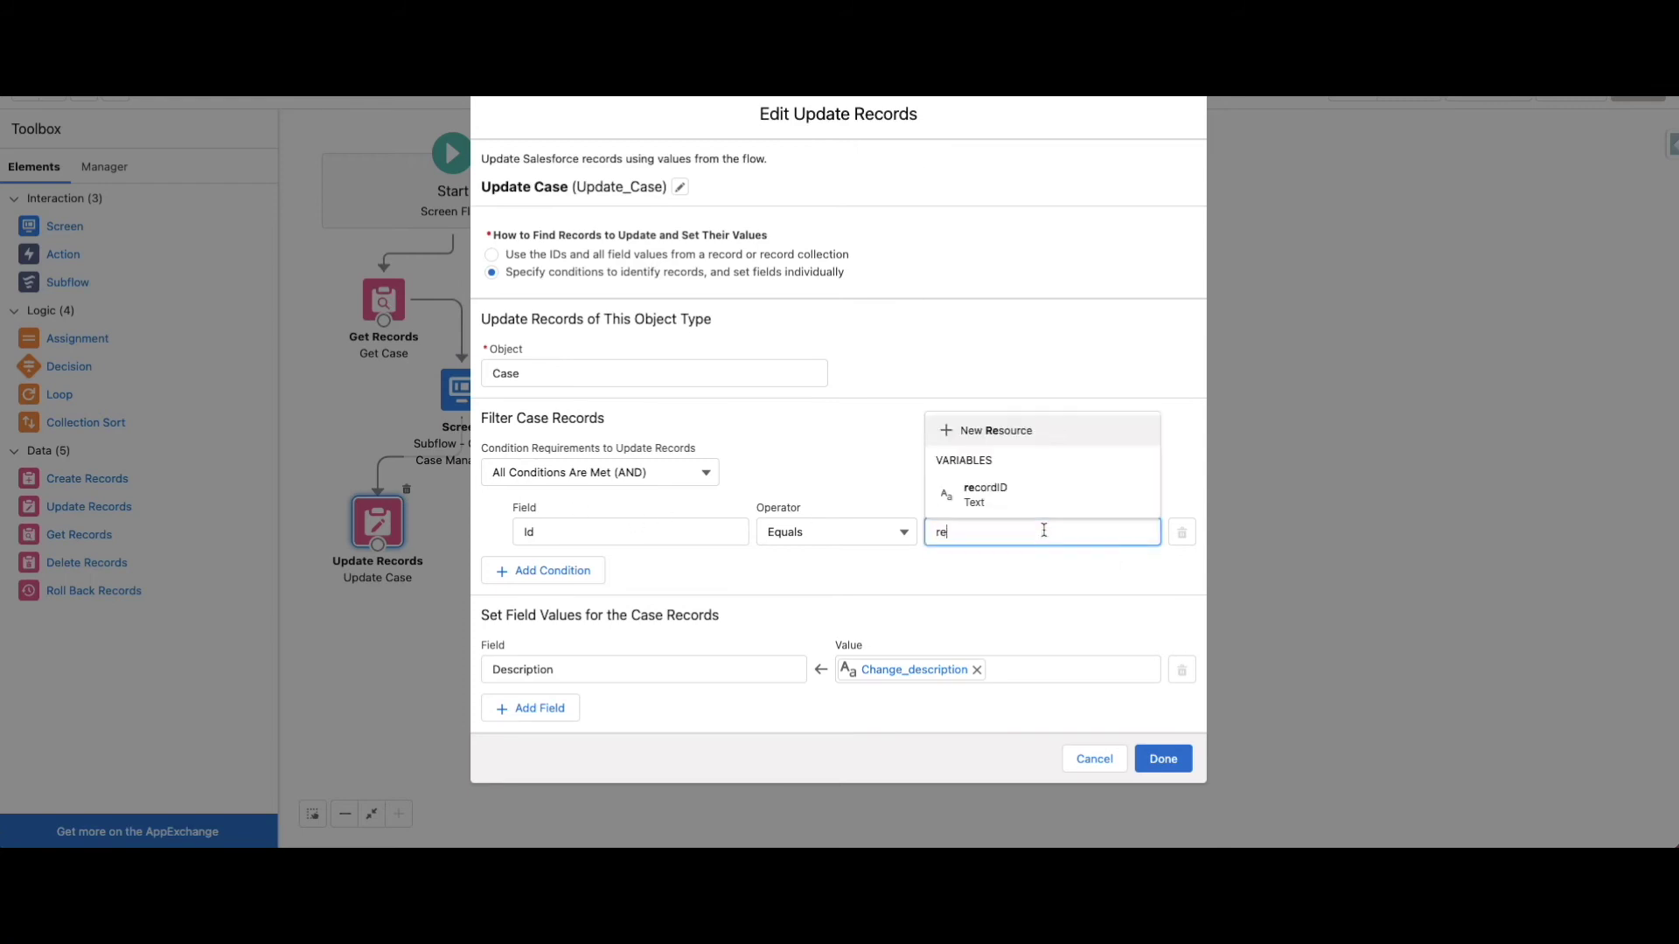
click(1023, 509)
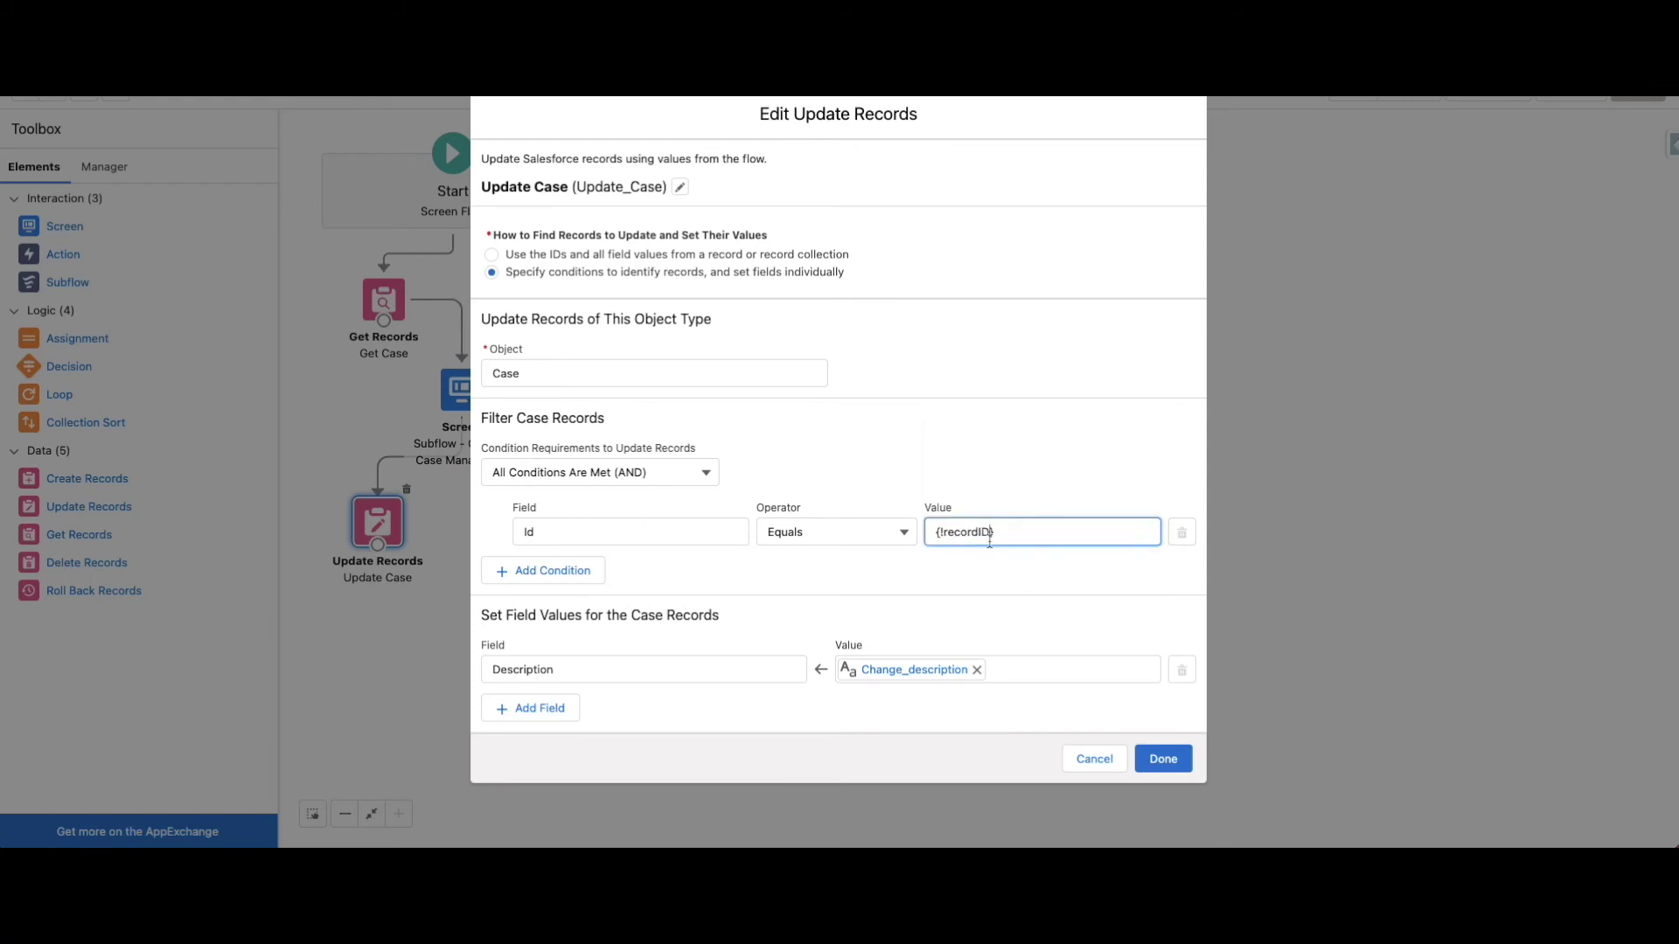
click(991, 588)
click(1093, 760)
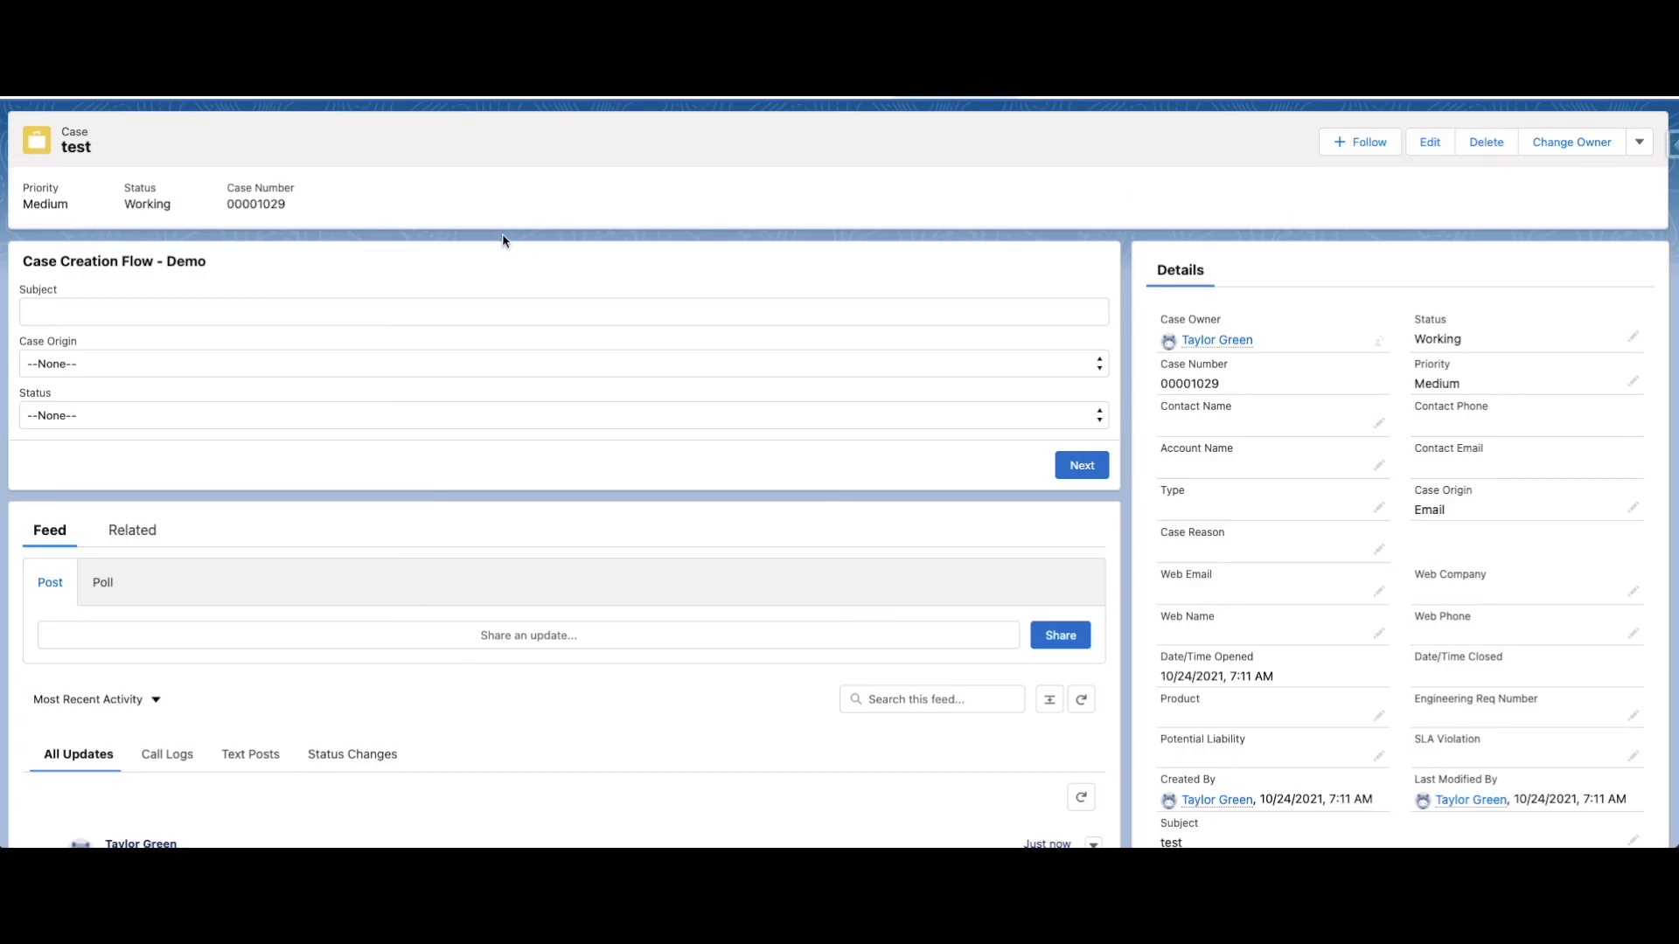
- Enter subject 'this is a test subject', origin Web and status New, then submit
click(260, 304)
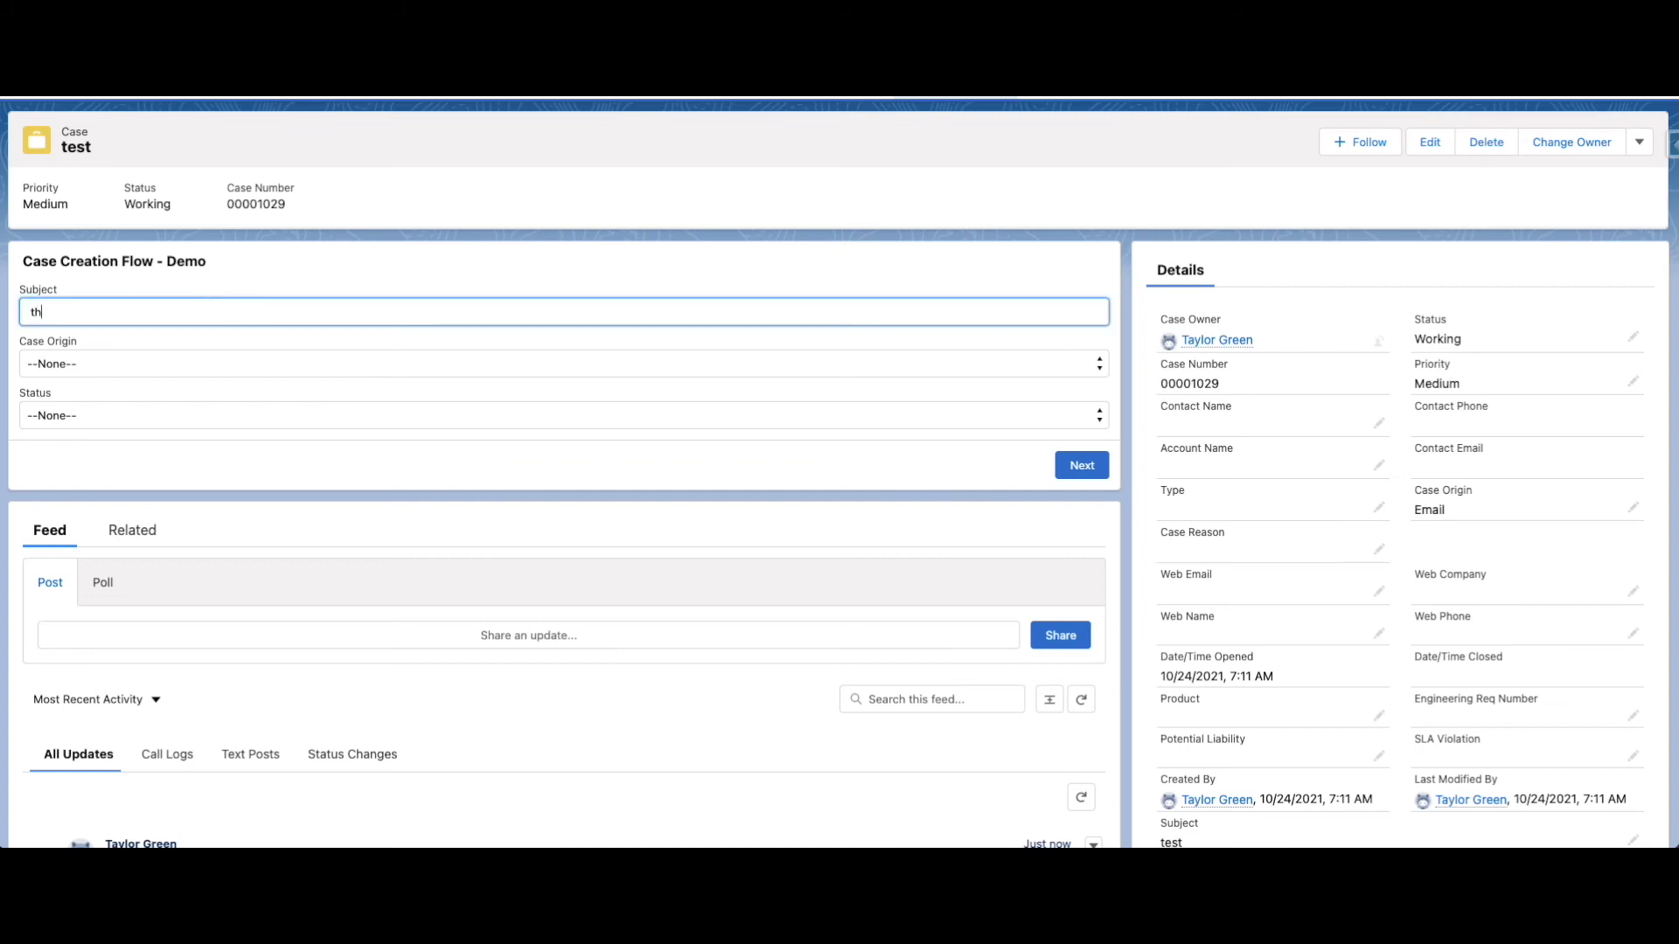
text(this is a test subject)
key(Tab)
click(168, 365)
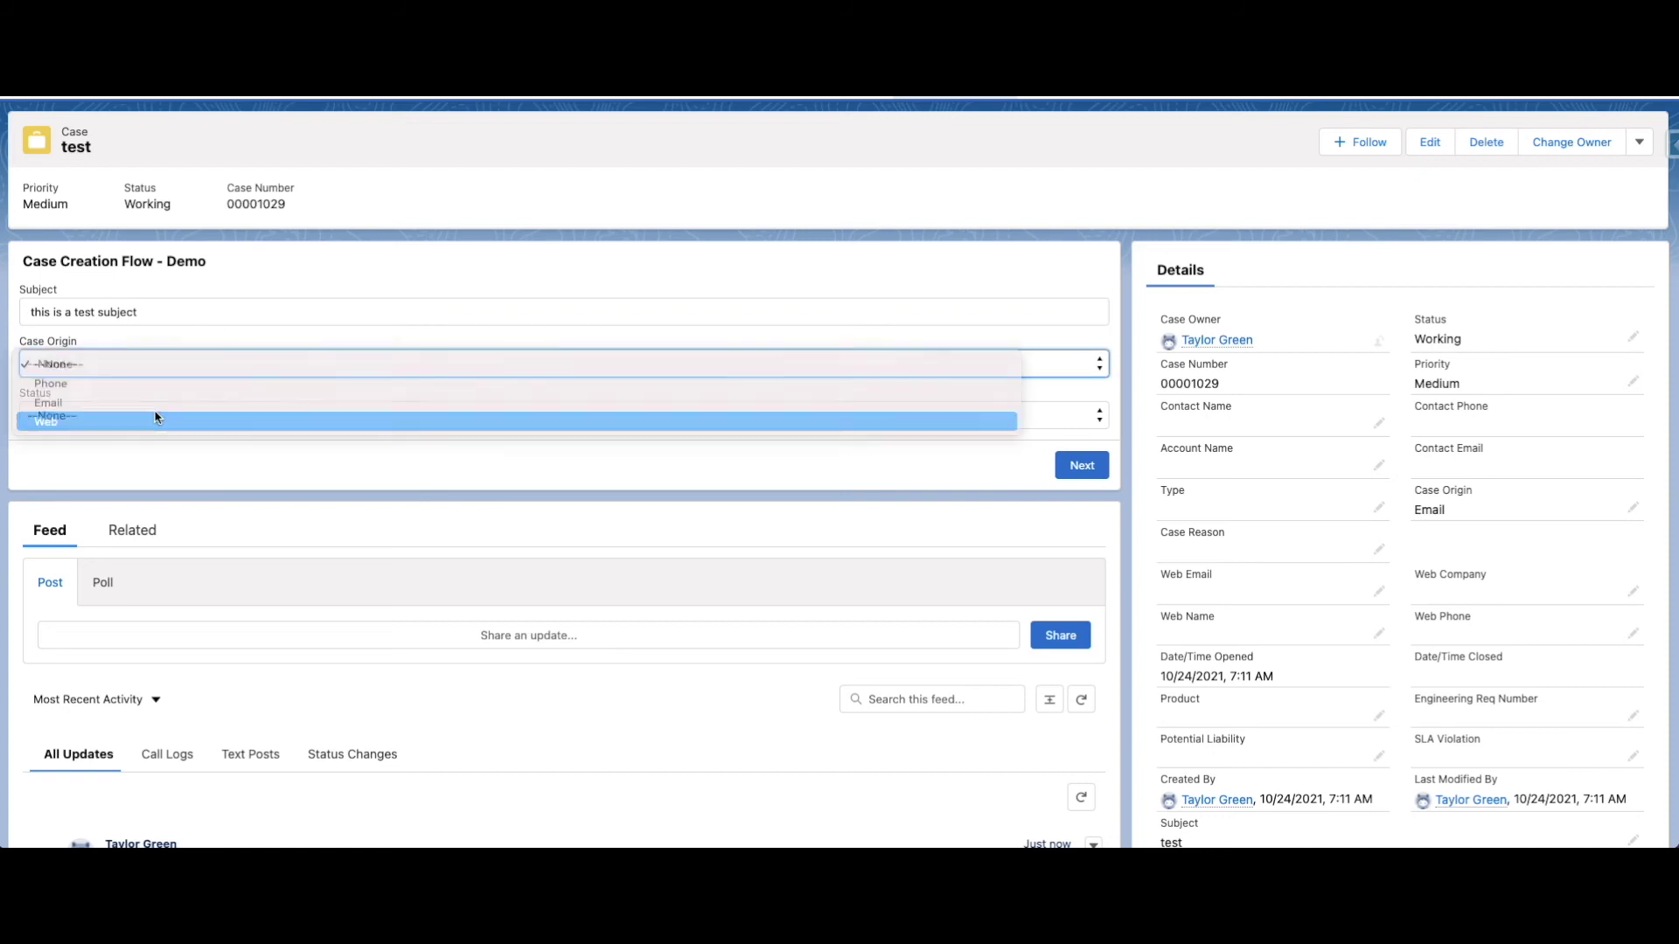
click(156, 419)
click(105, 413)
click(108, 438)
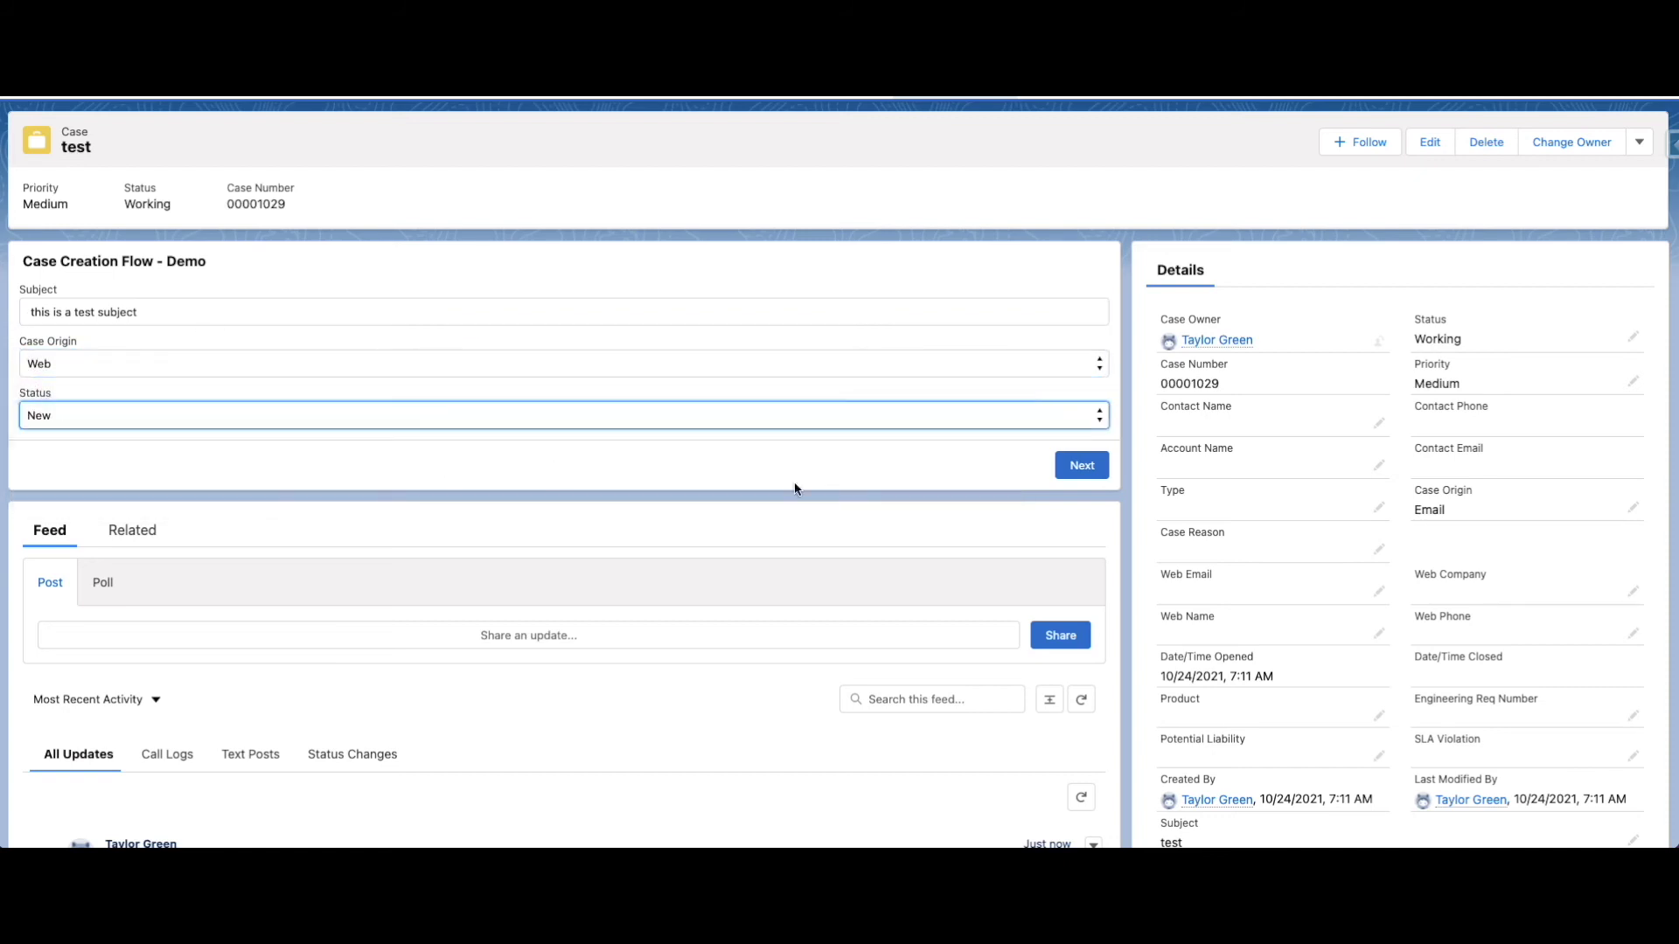
click(1080, 467)
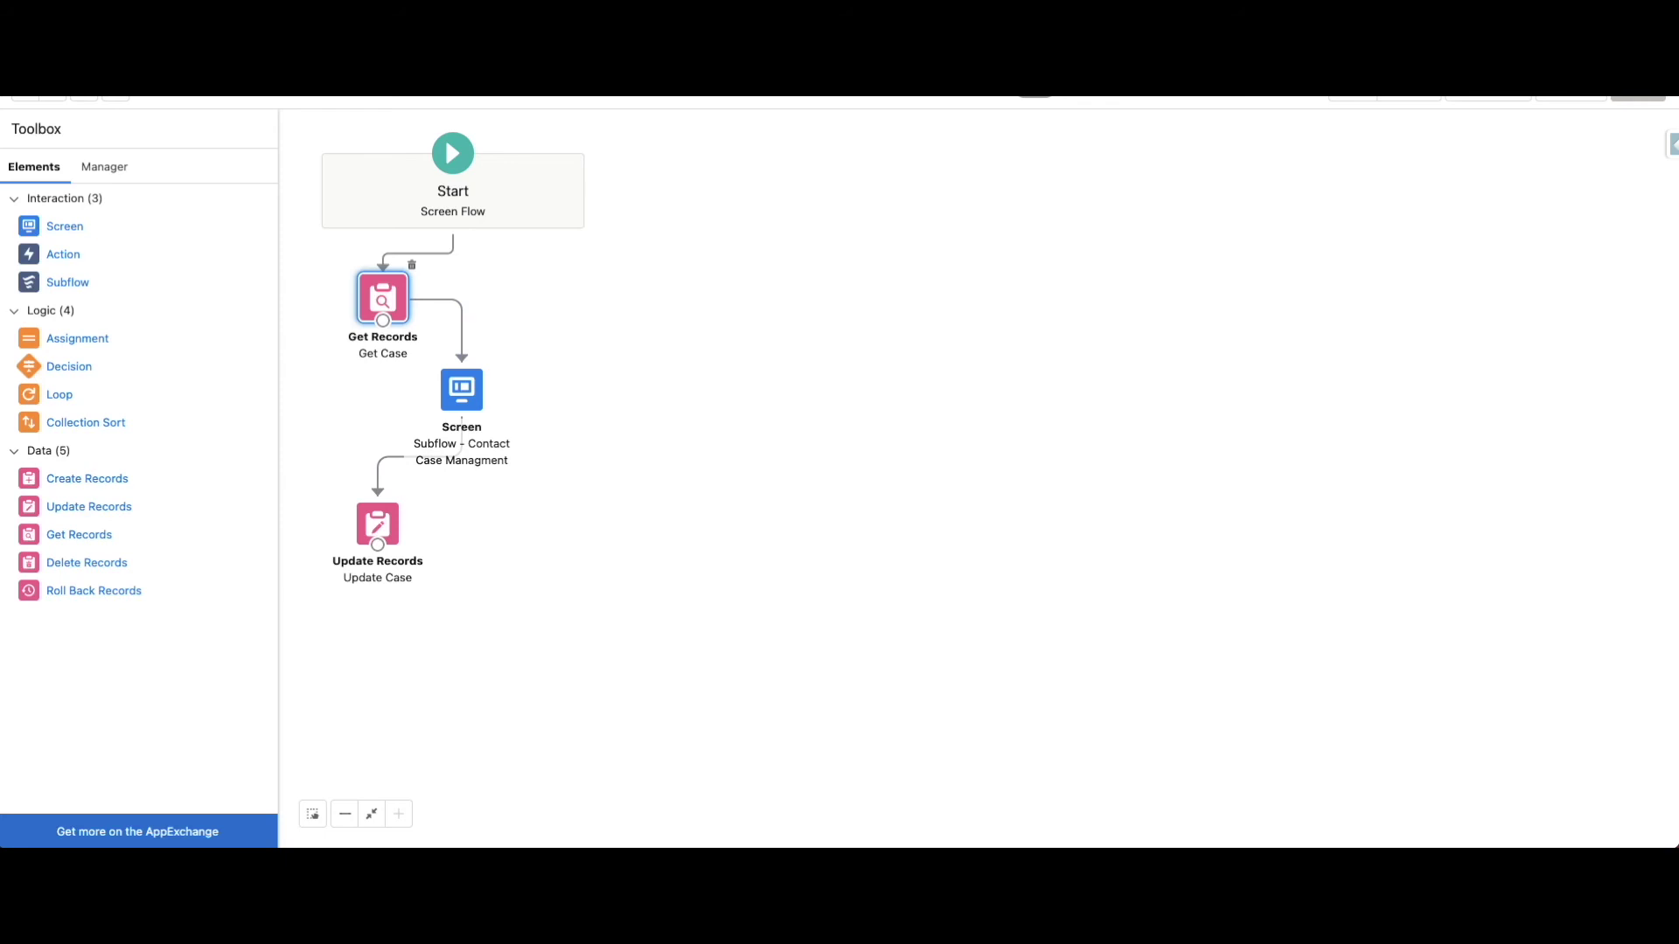
- Enter 'This description was entered from a subflow' as the changed description and finish
double_click(462, 393)
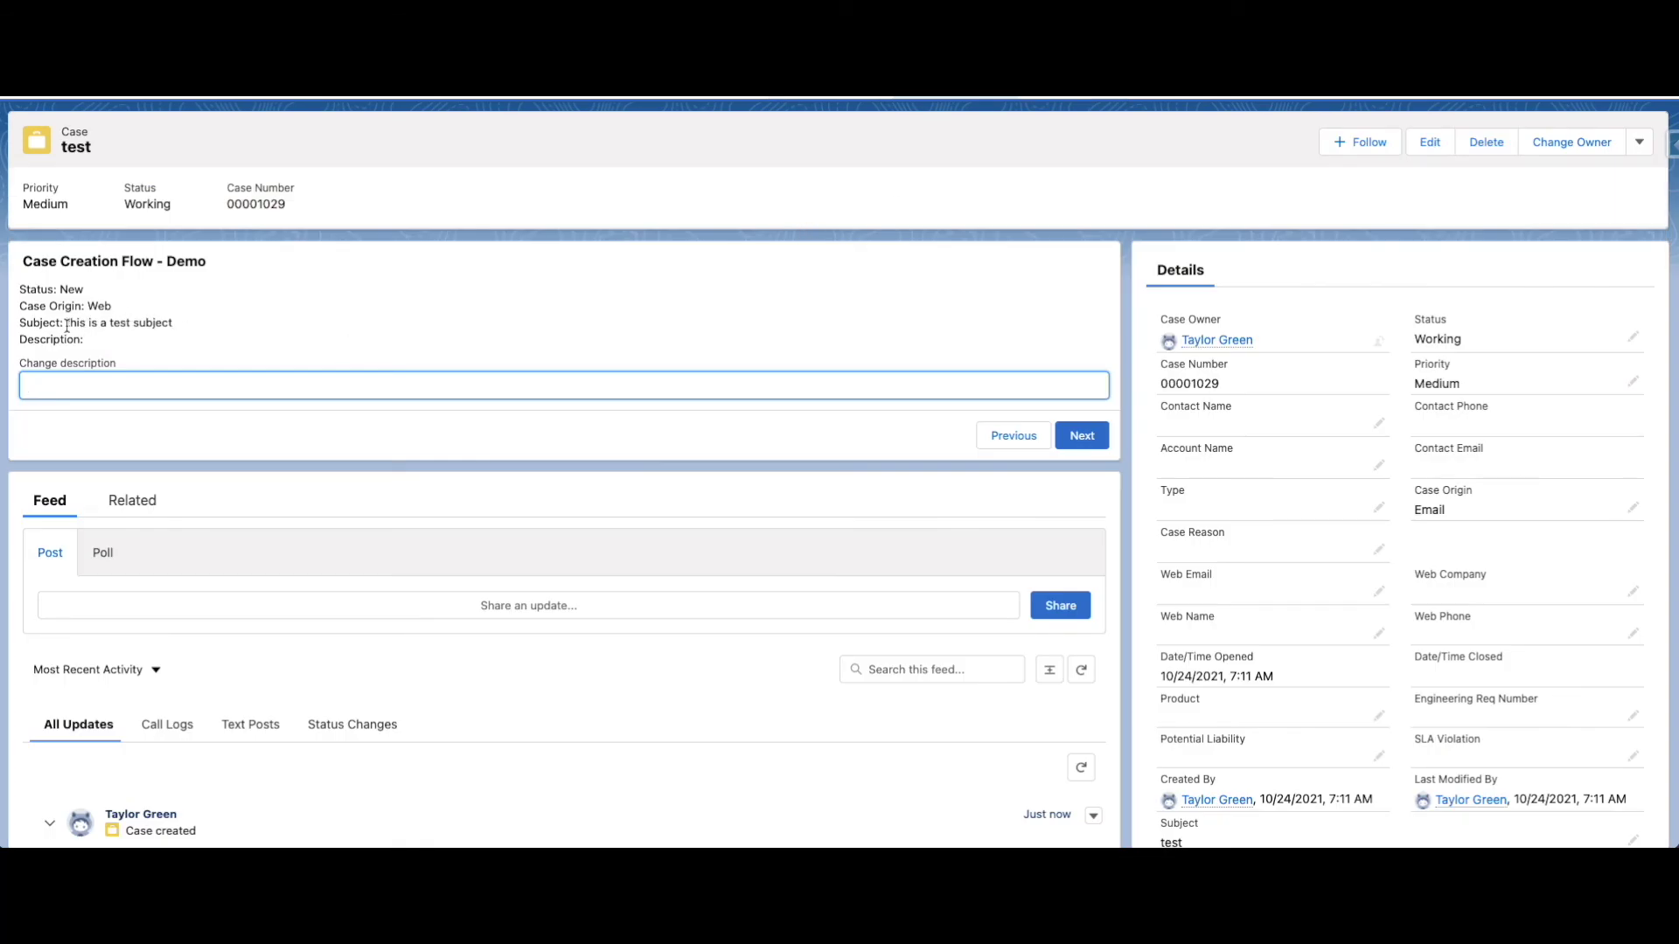
drag(67, 326, 80, 293)
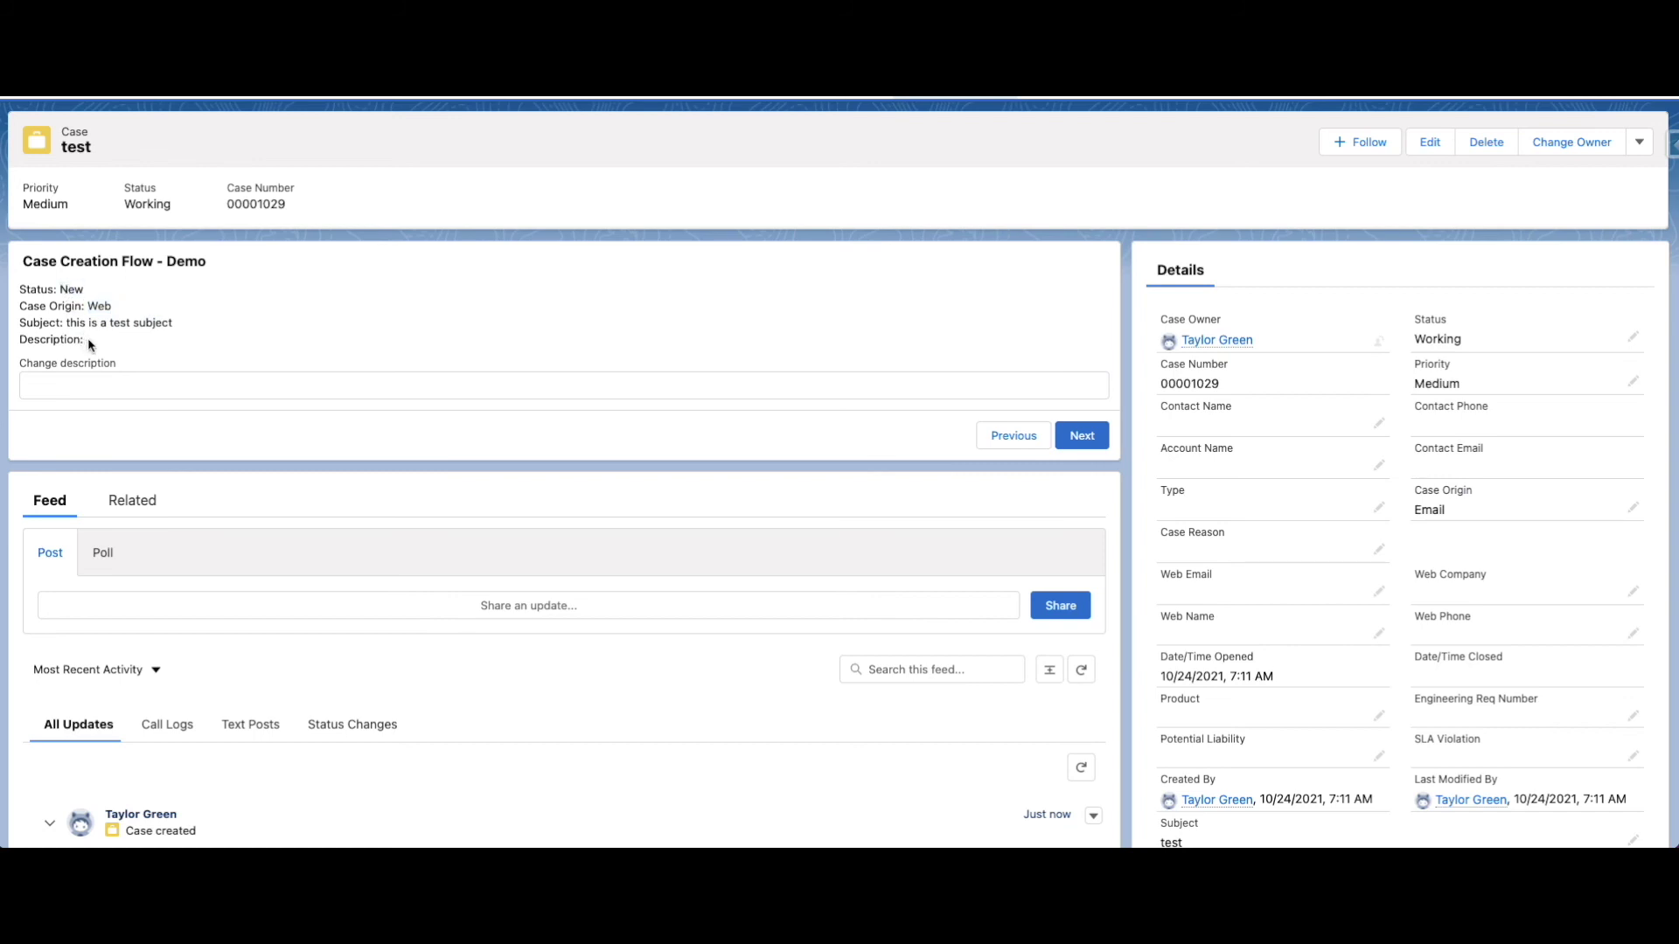
click(147, 384)
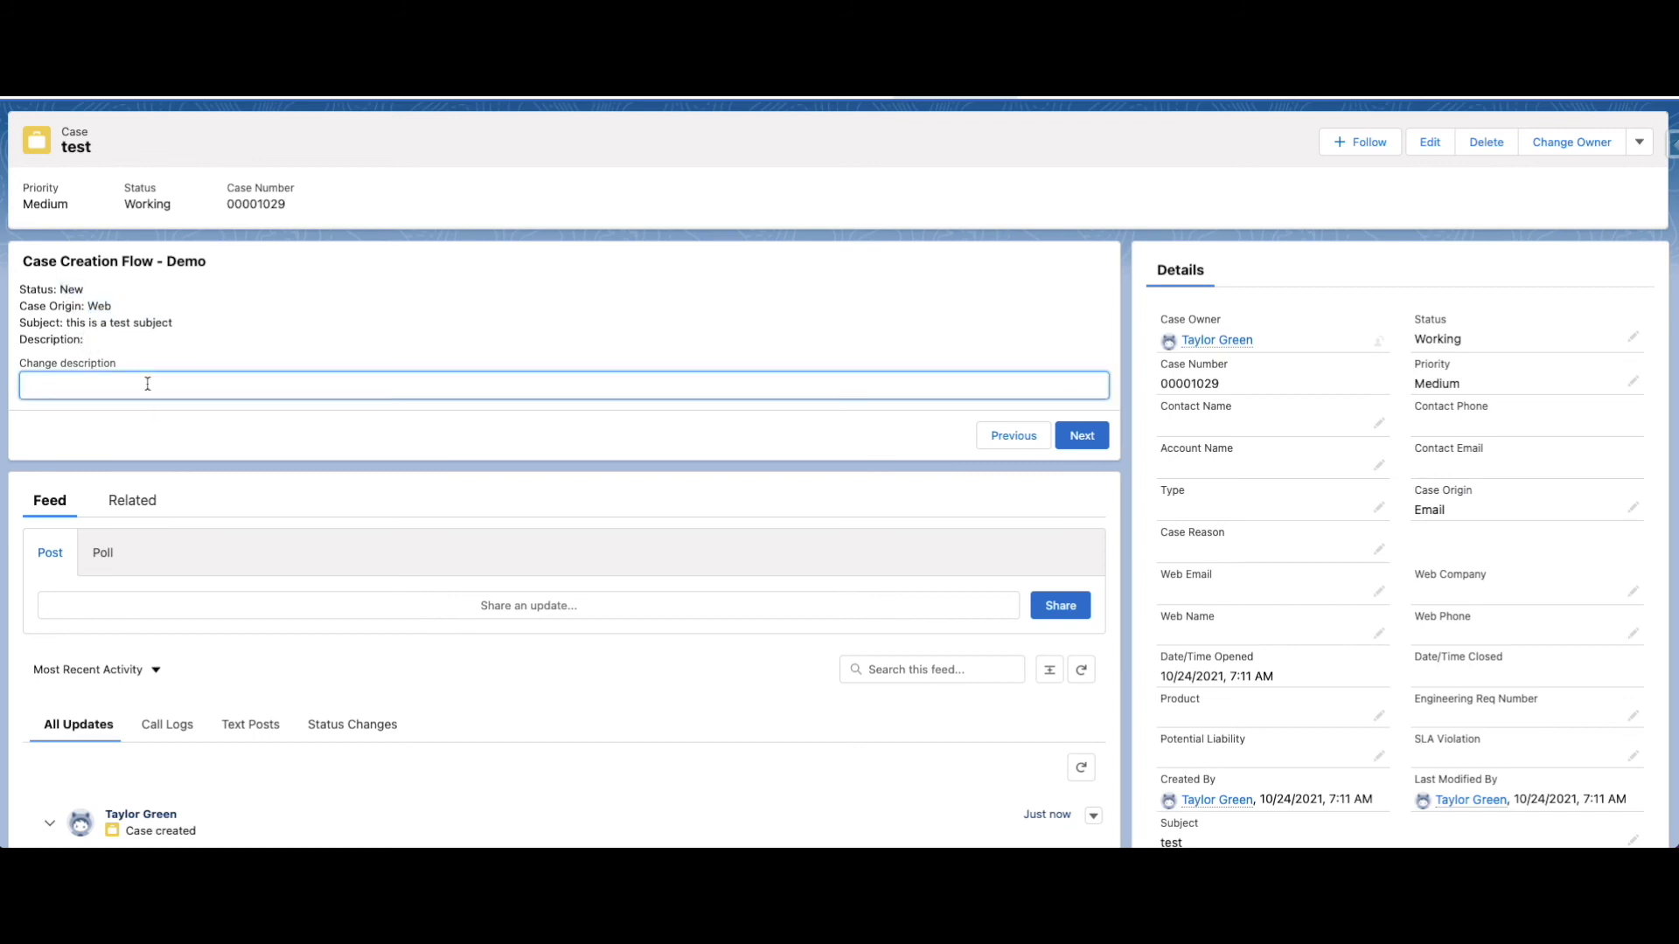
text(T)
click(1081, 436)
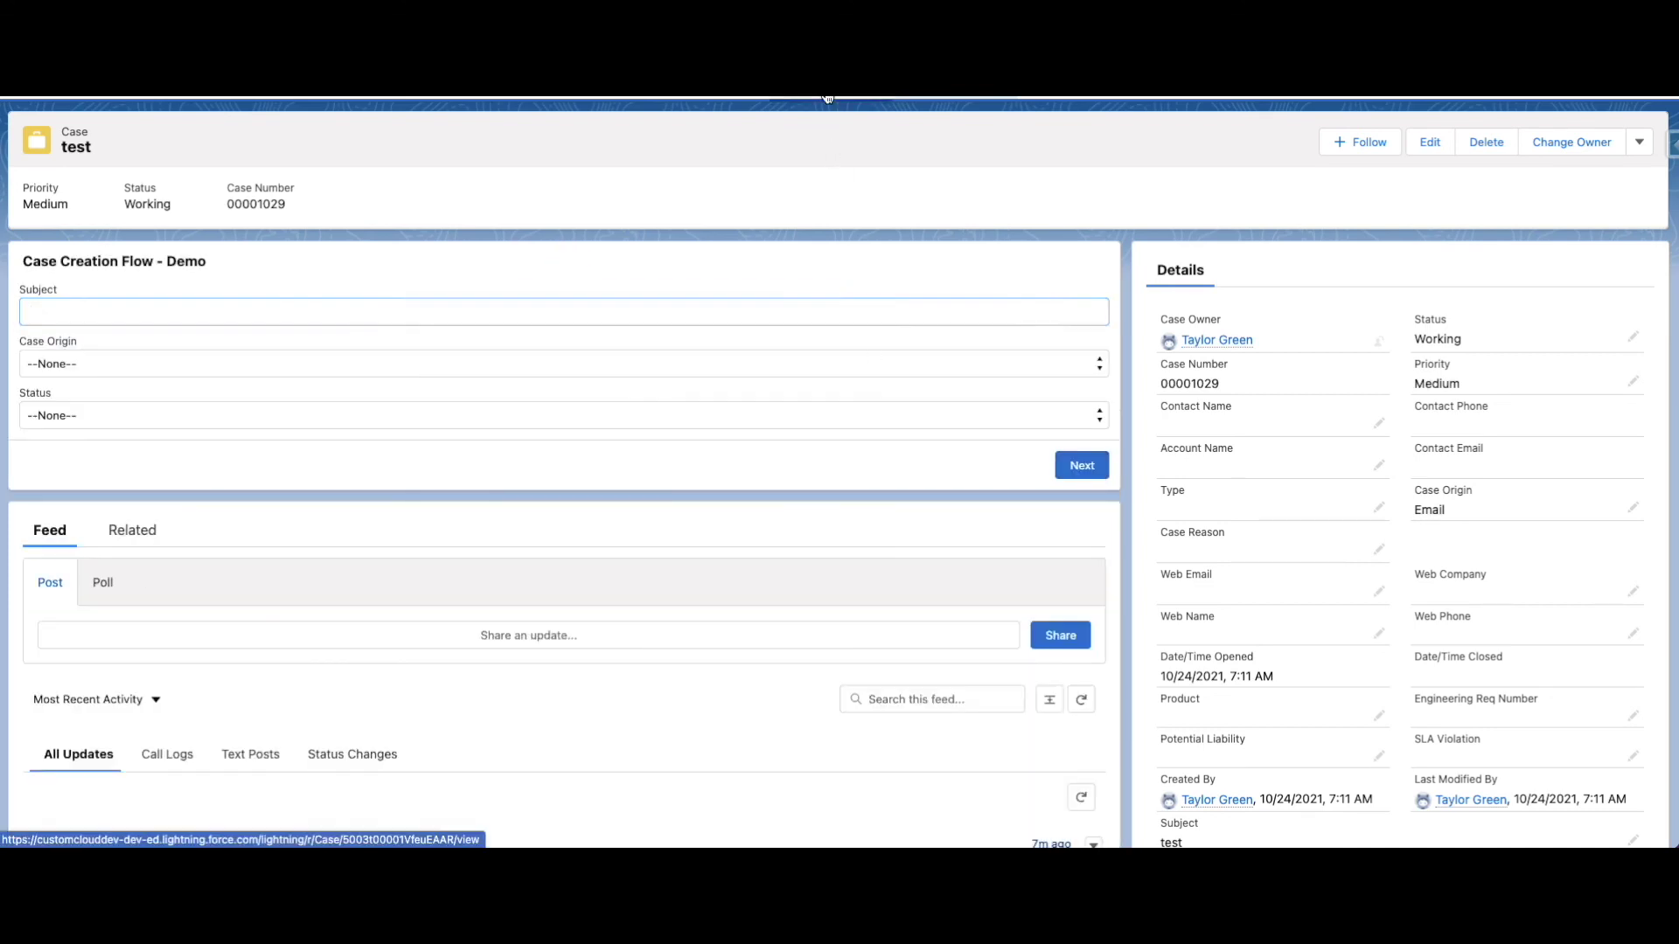
- Go to the Cases list, reload it, and open case 00001030
click(932, 94)
click(932, 95)
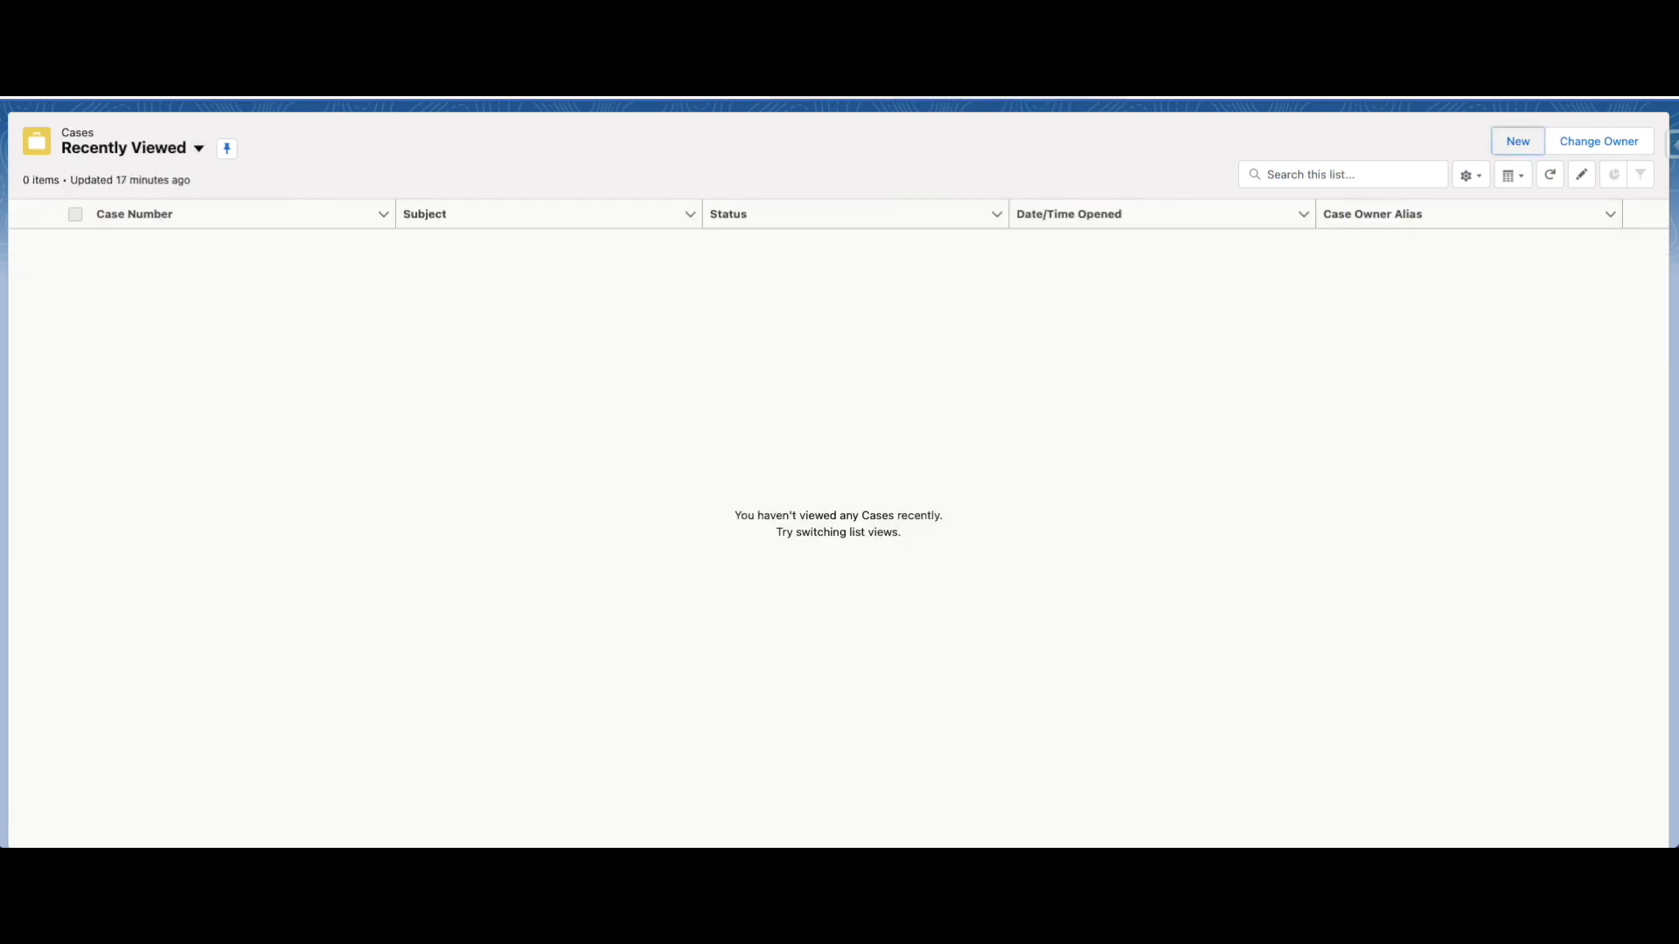
key(super+r)
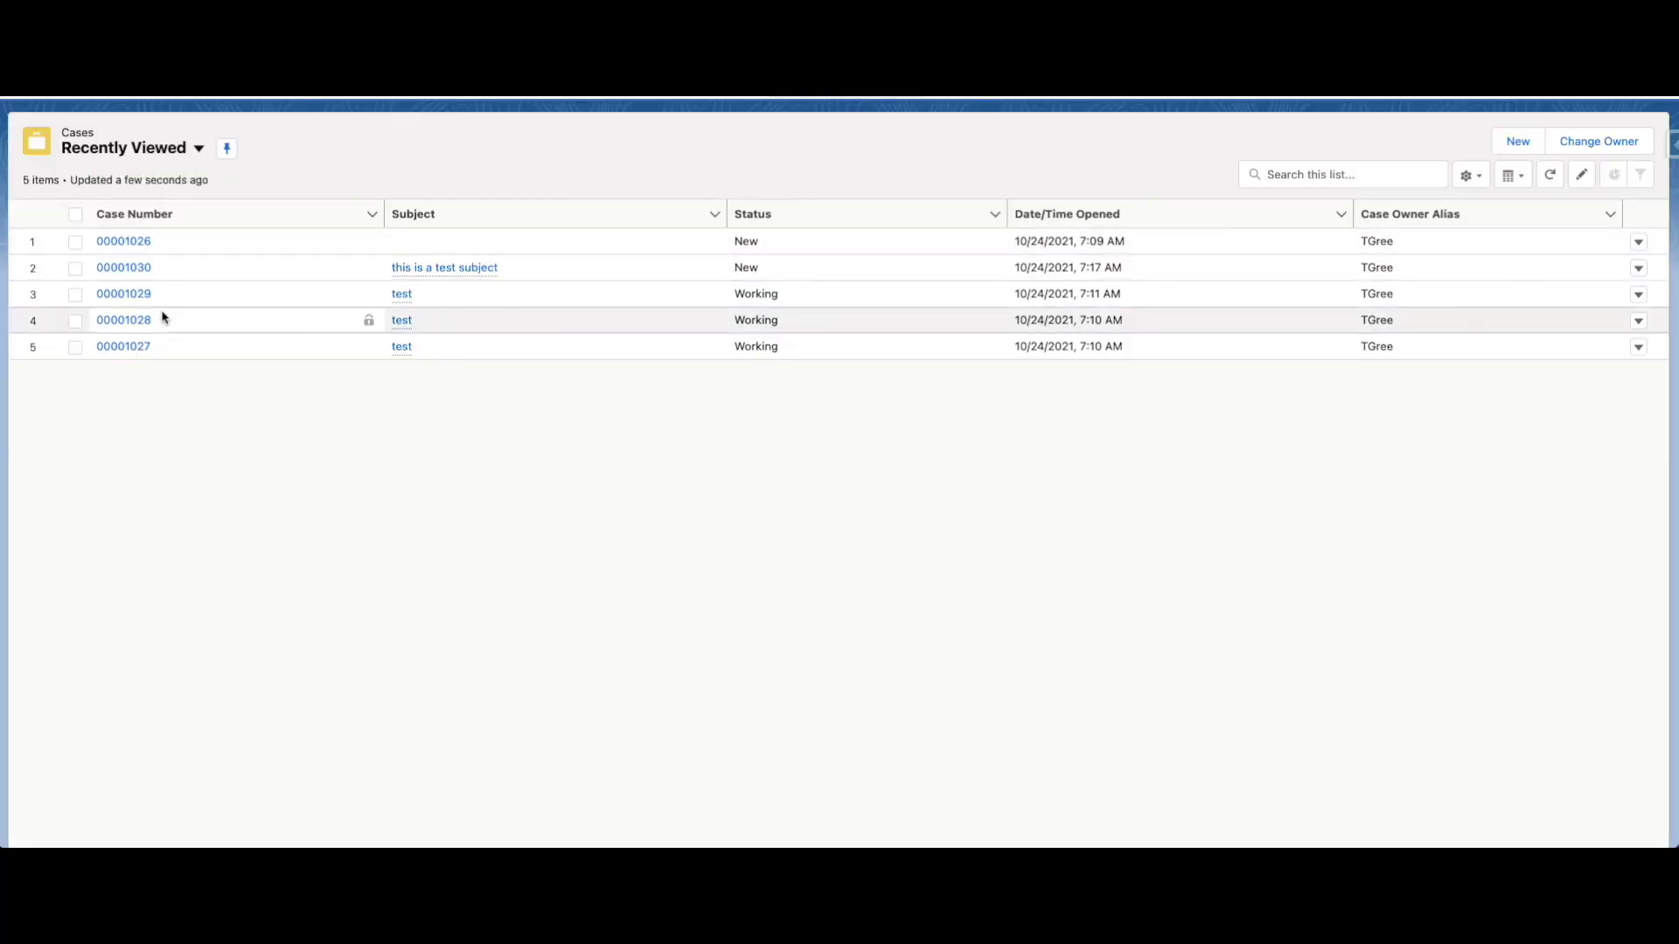
click(139, 266)
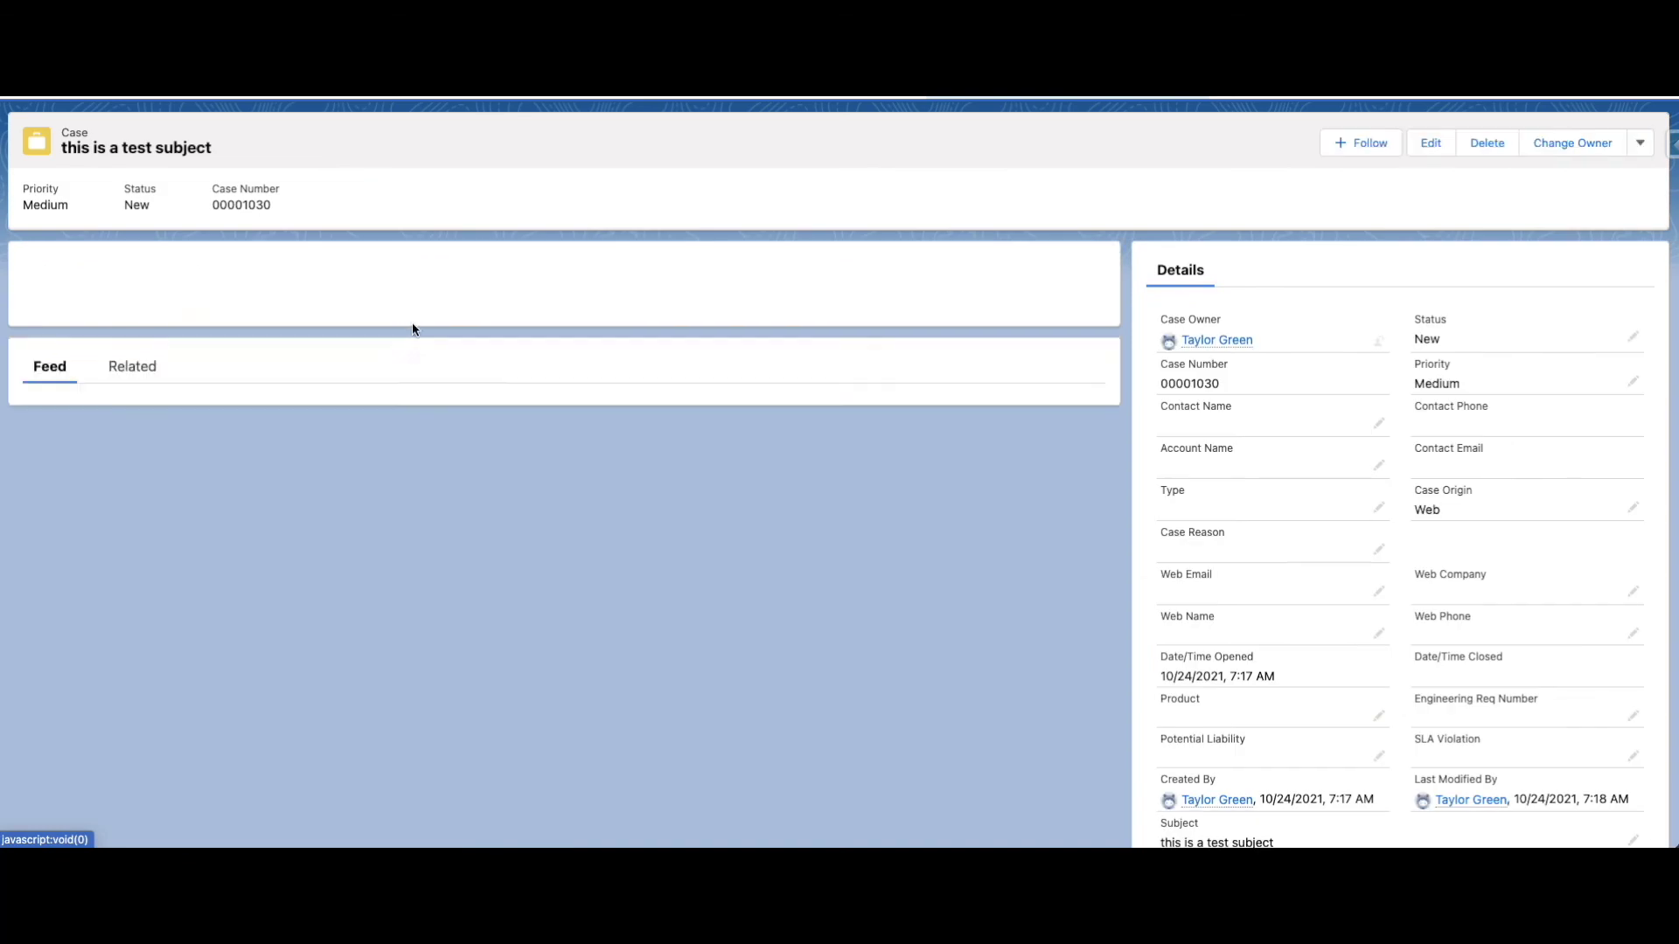
- Verify the subflow-entered Description, Status New and Case Origin Web on the case
scroll(1364, 398, down, 2)
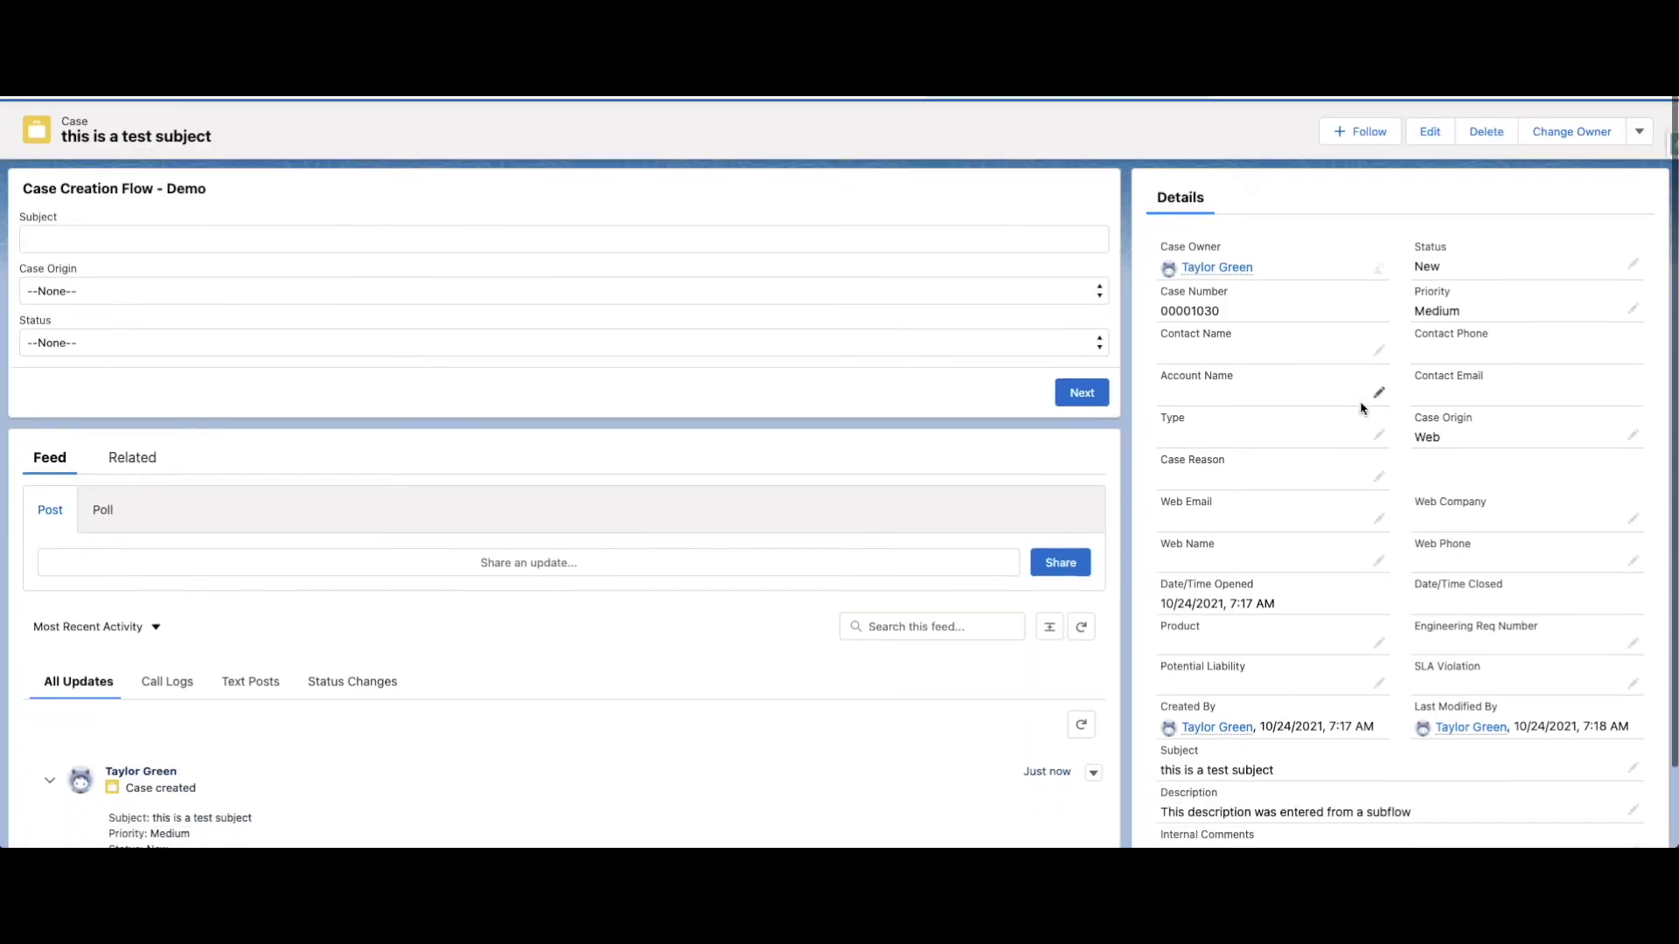
scroll(1360, 408, down, 1)
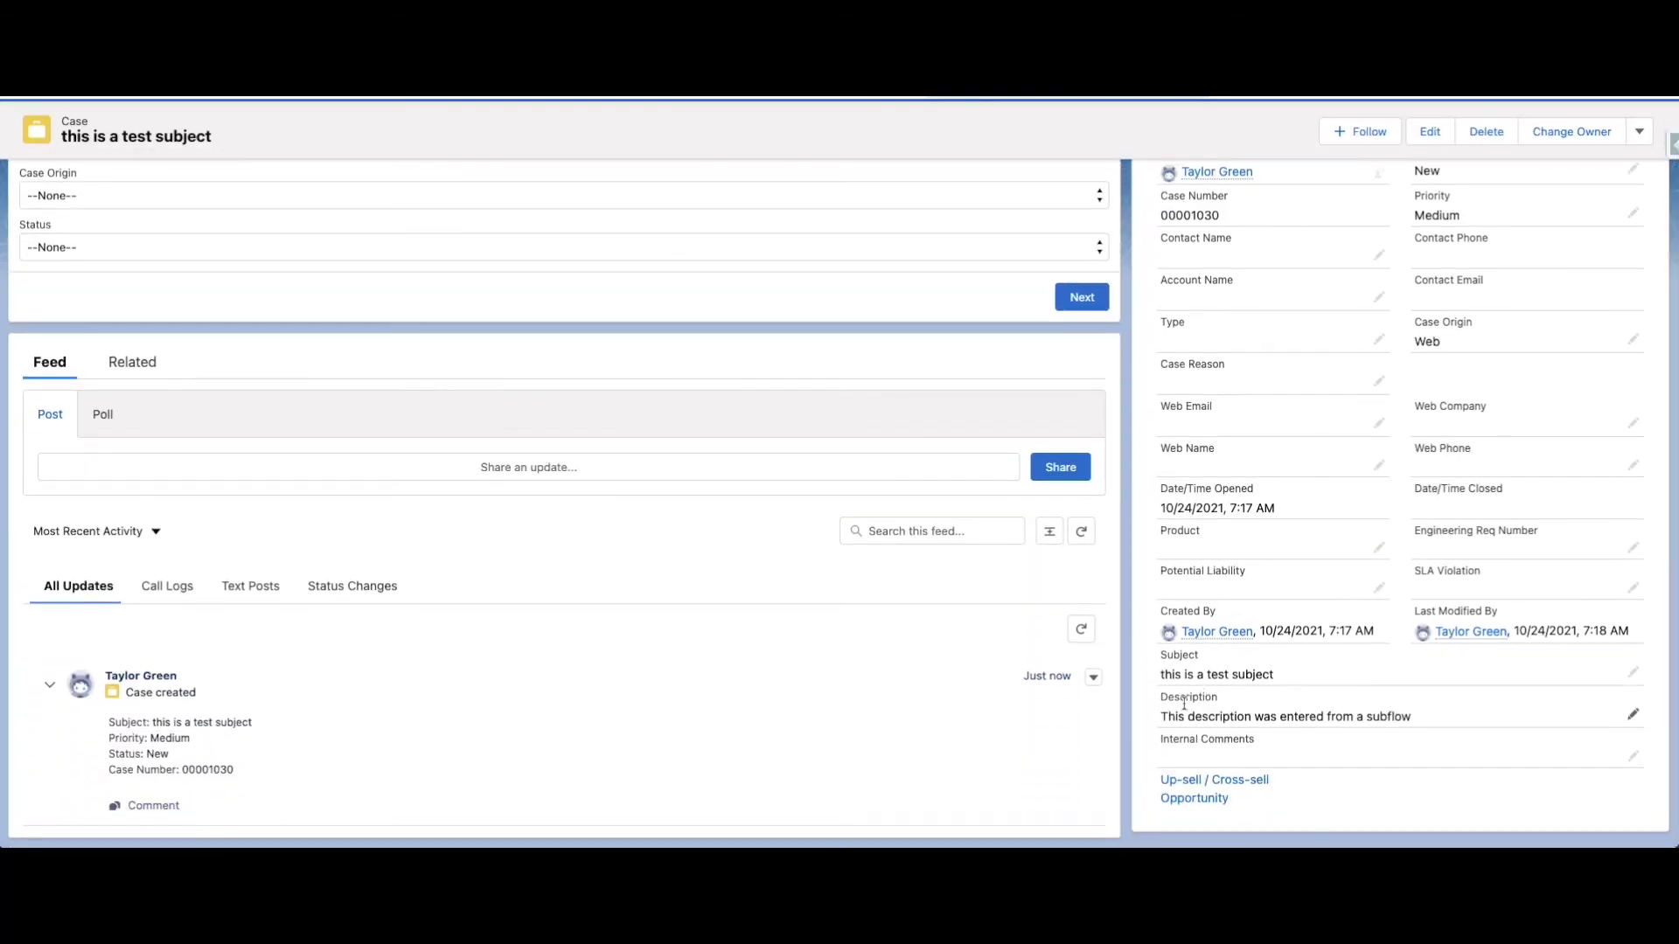
drag(1163, 697, 1430, 723)
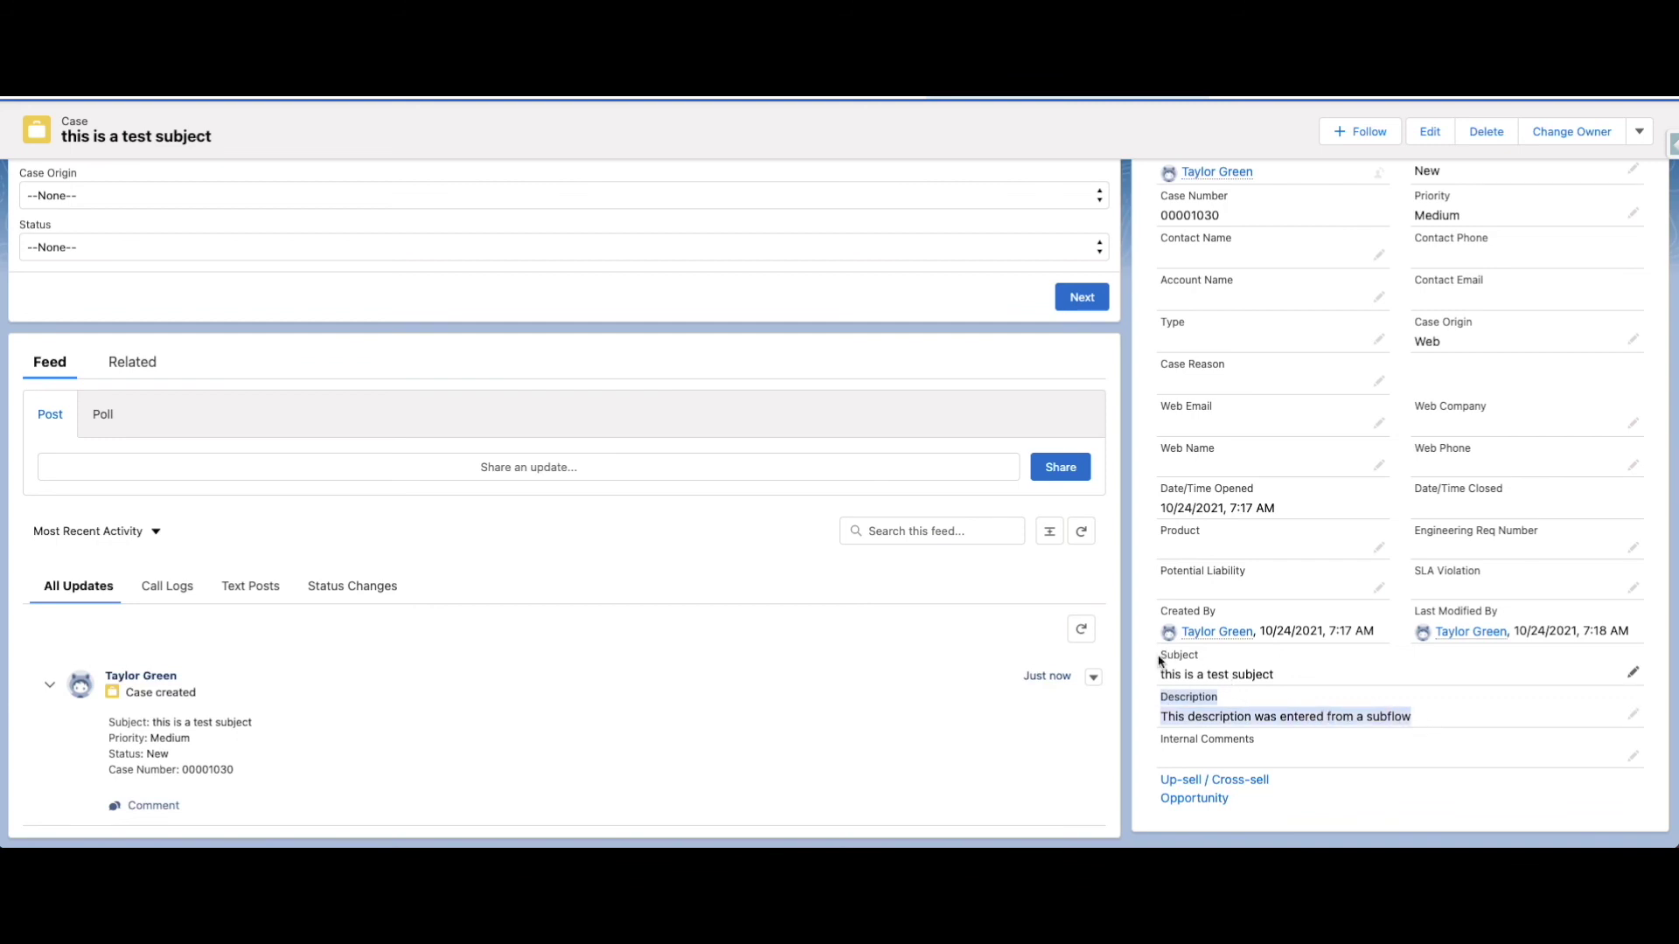
drag(1159, 657, 1283, 674)
scroll(1283, 674, up, 1)
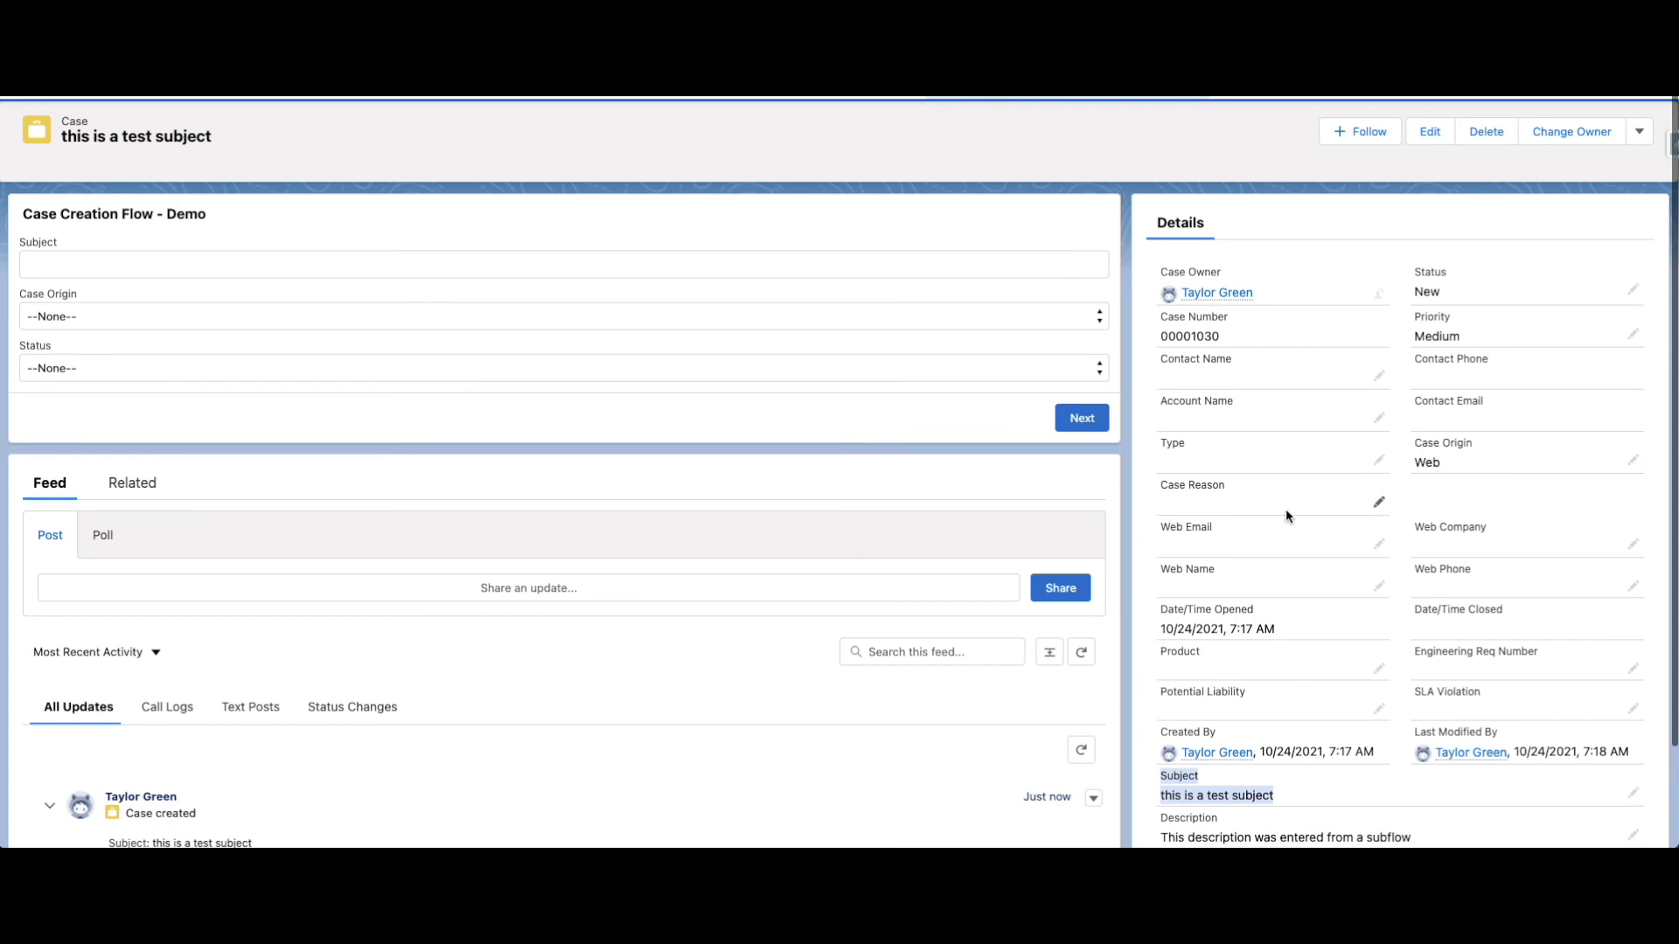
double_click(1427, 291)
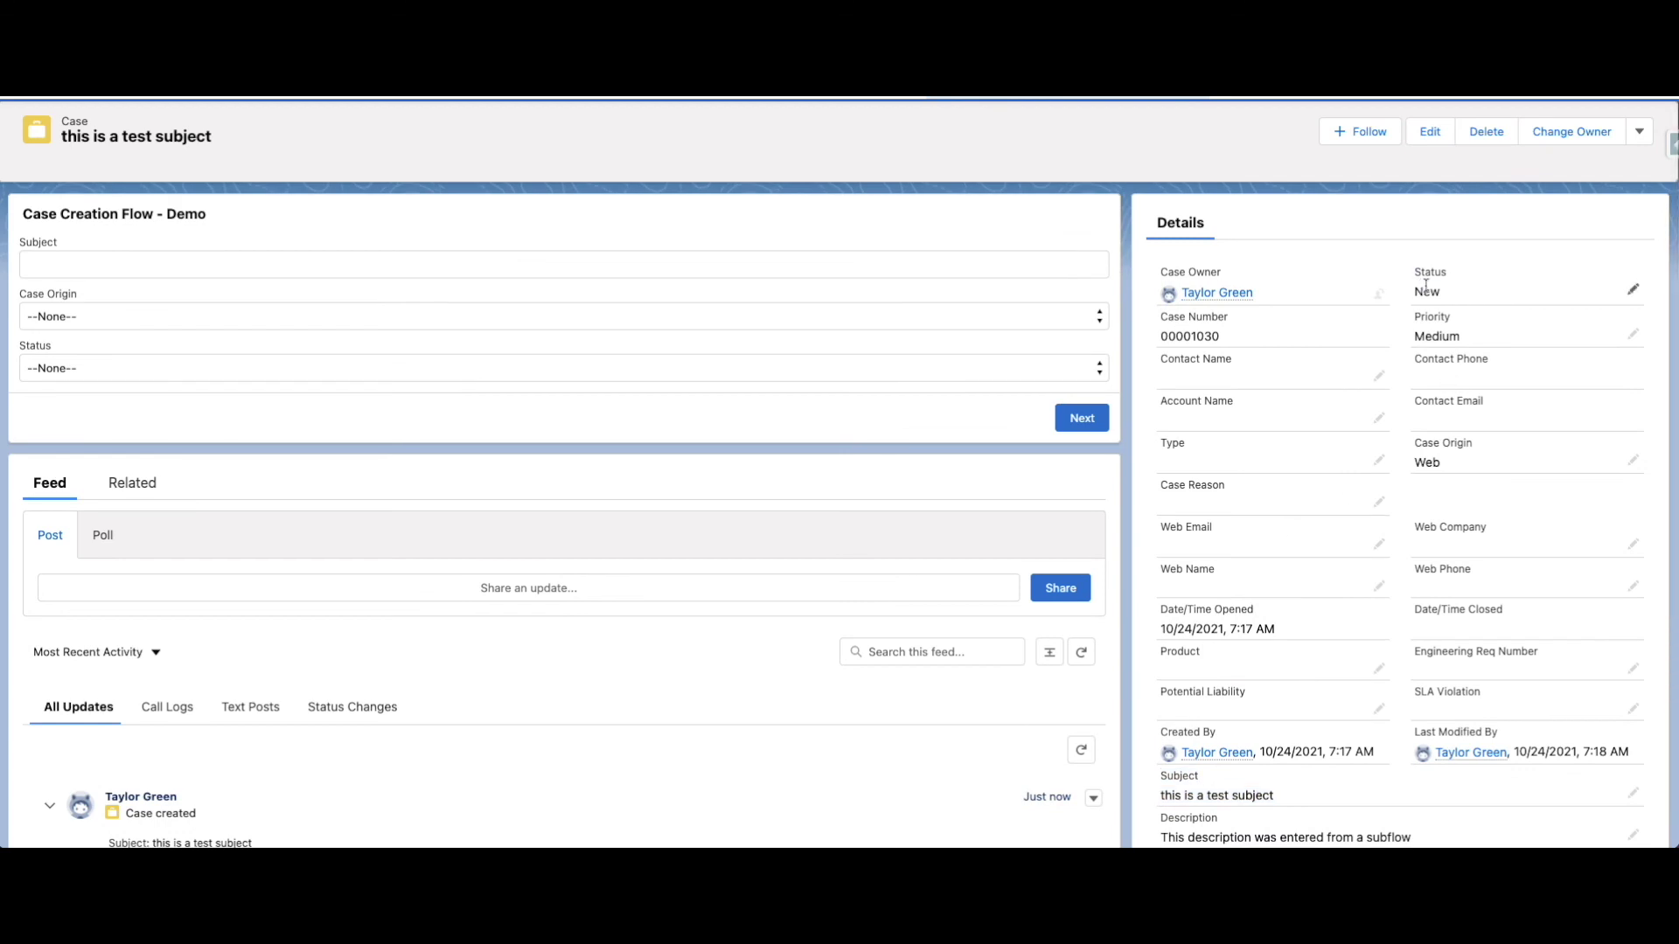
double_click(1417, 458)
scroll(1330, 421, down, 1)
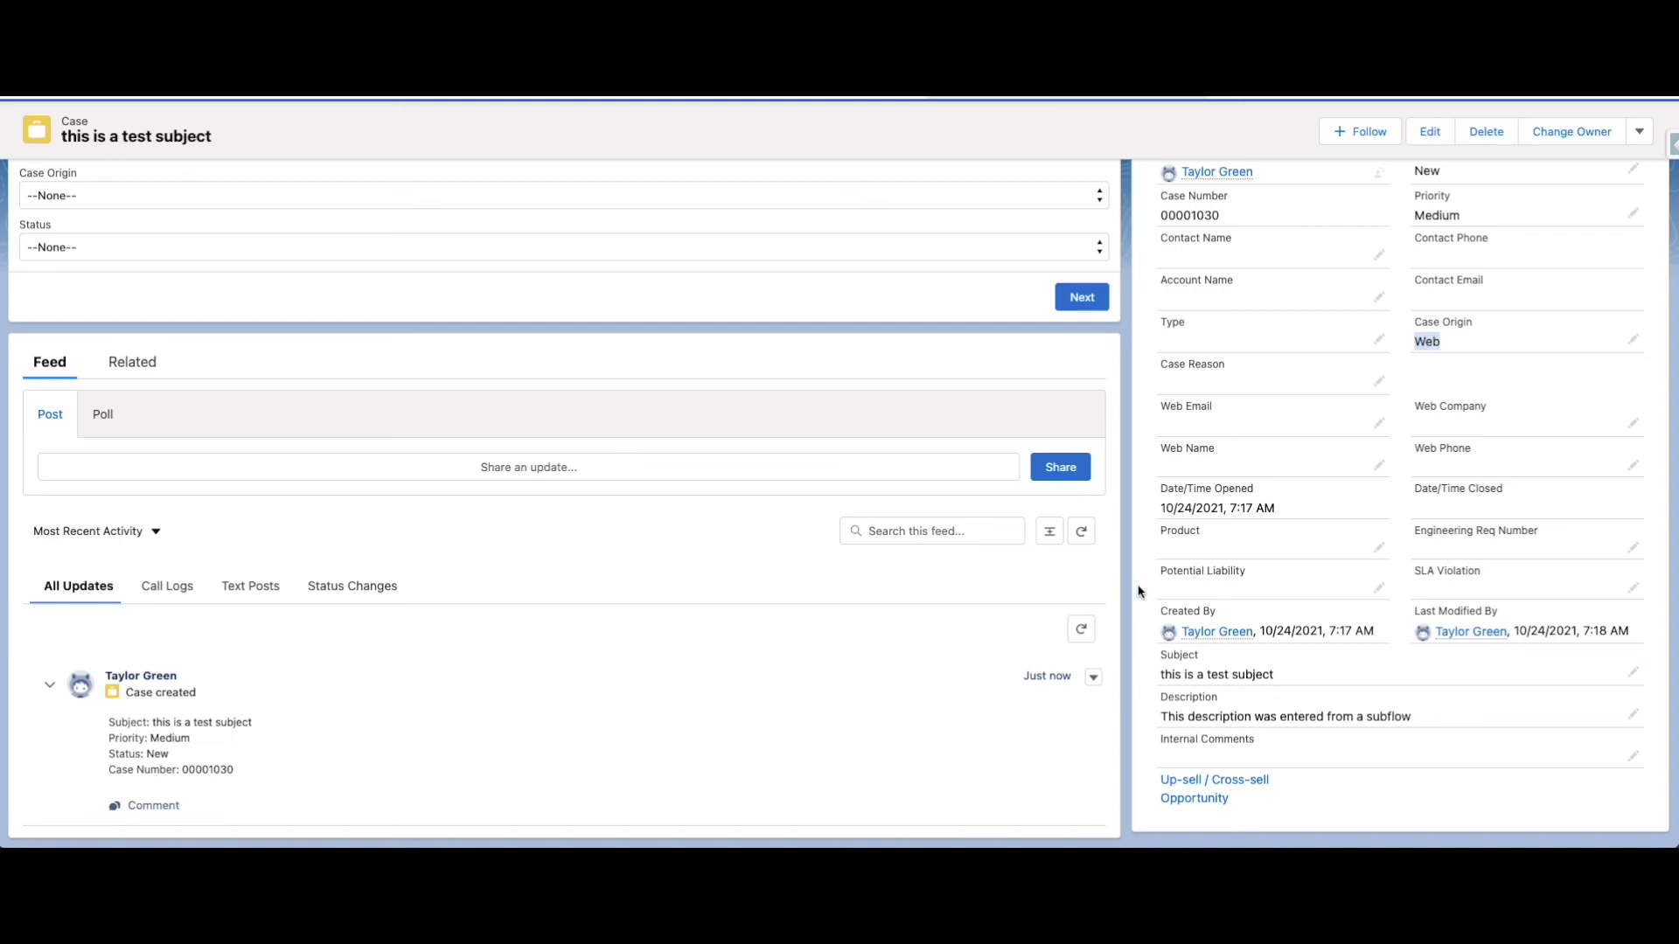
- Return to the main case-creation flow and select its Case Subflow step
scroll(1138, 592, up, 3)
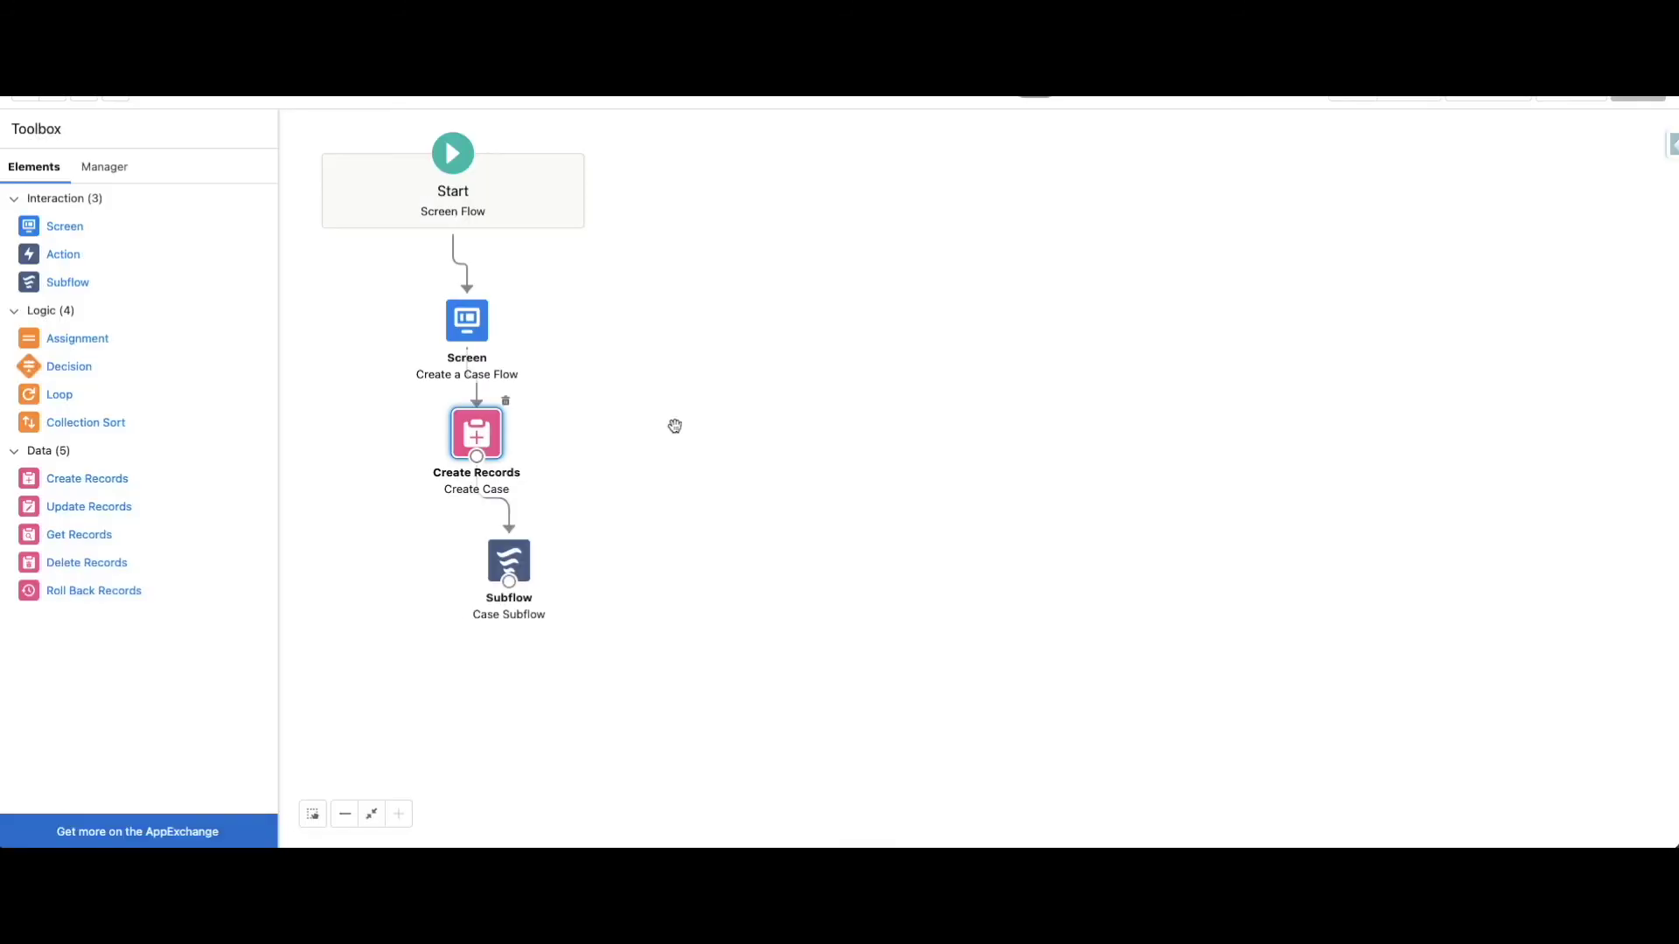
click(508, 569)
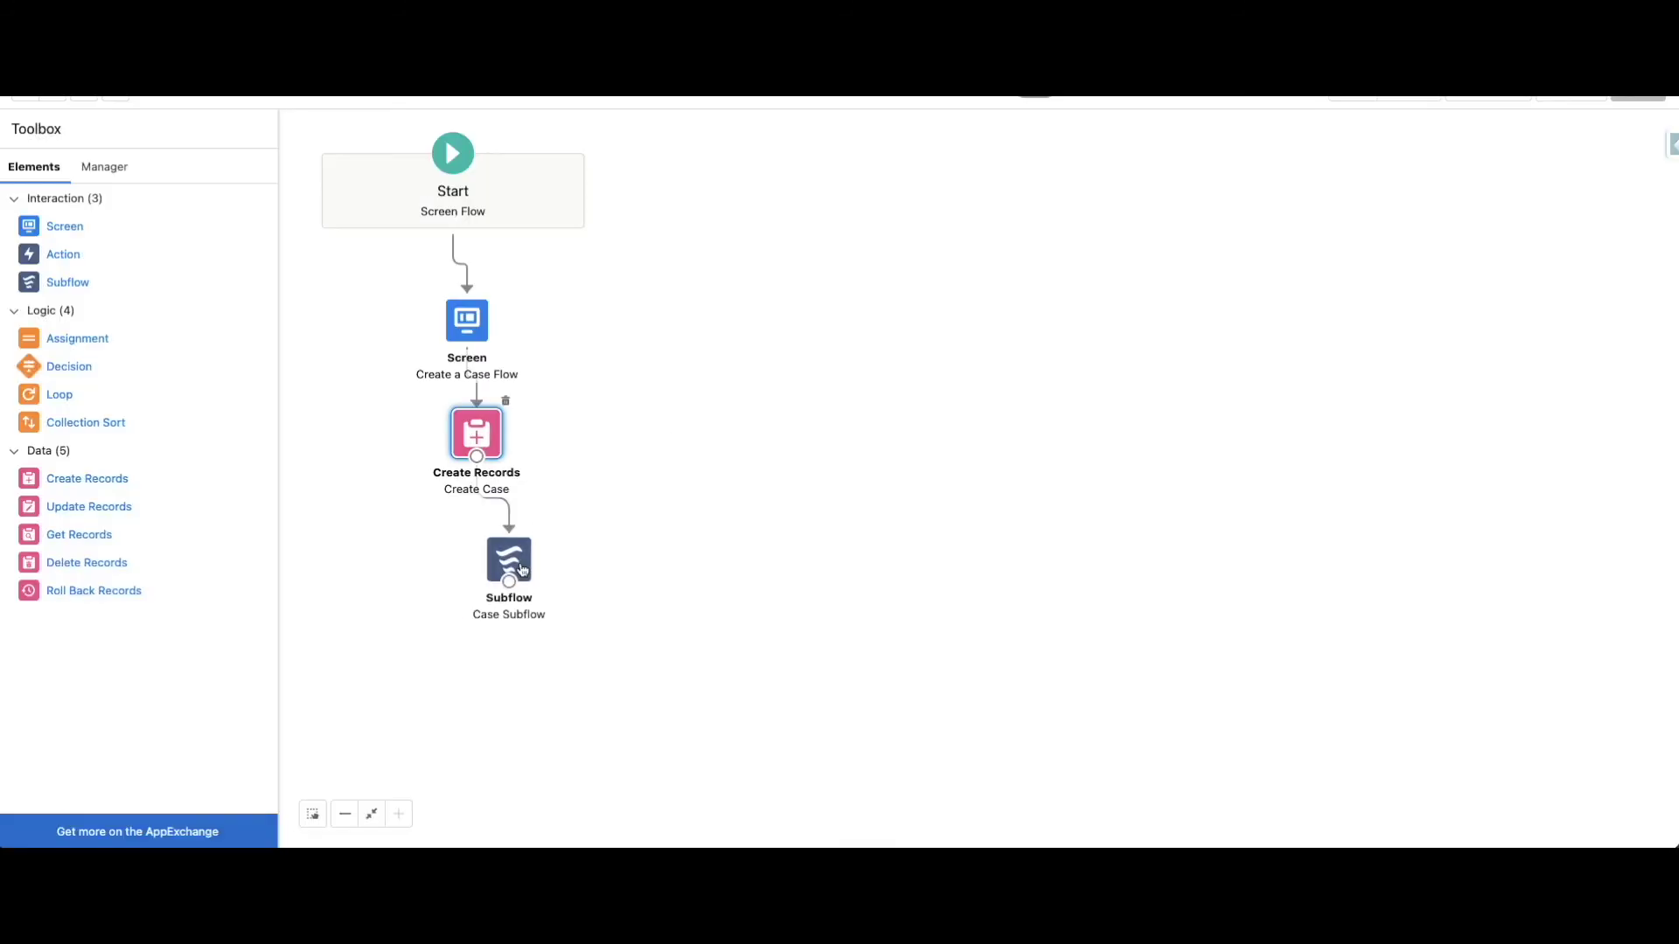